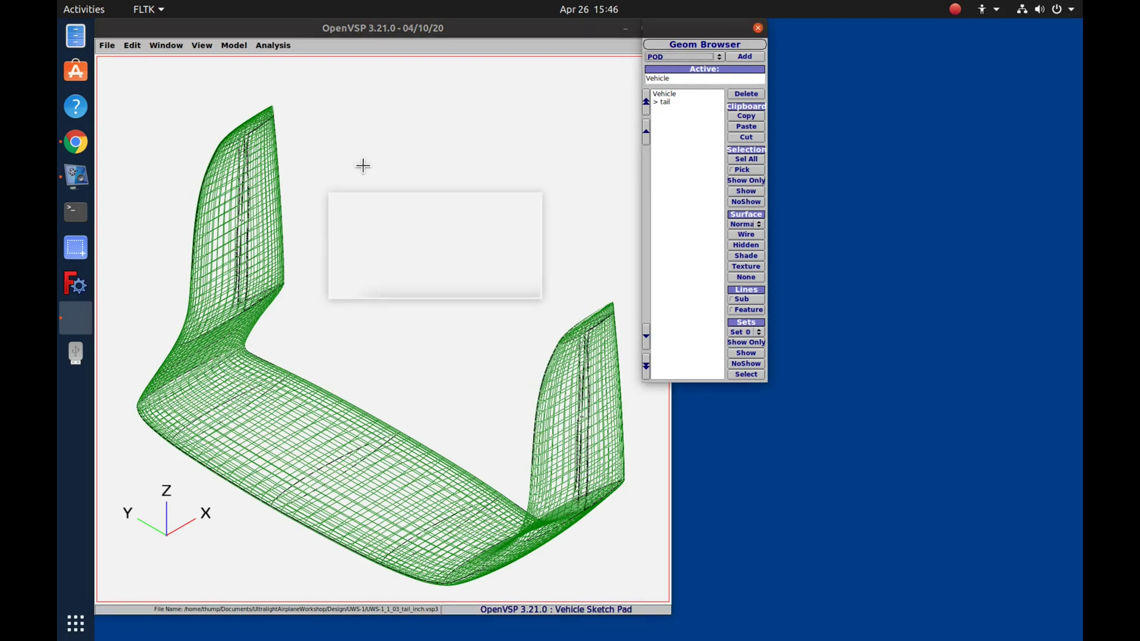
- Open the Untrimmed STEP (.stp) export options for the tail model, which default to FT and 1e-06 tolerance
mouse_move(364, 166)
mouse_down()
mouse_move(357, 203)
mouse_move(361, 184)
mouse_up()
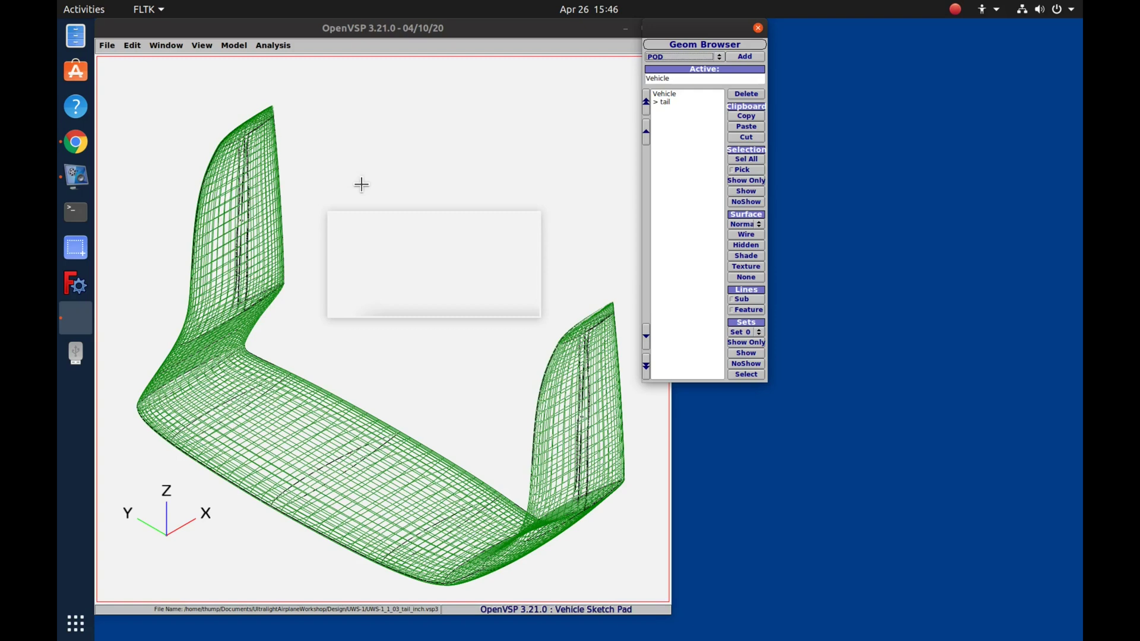
drag(361, 184, 361, 193)
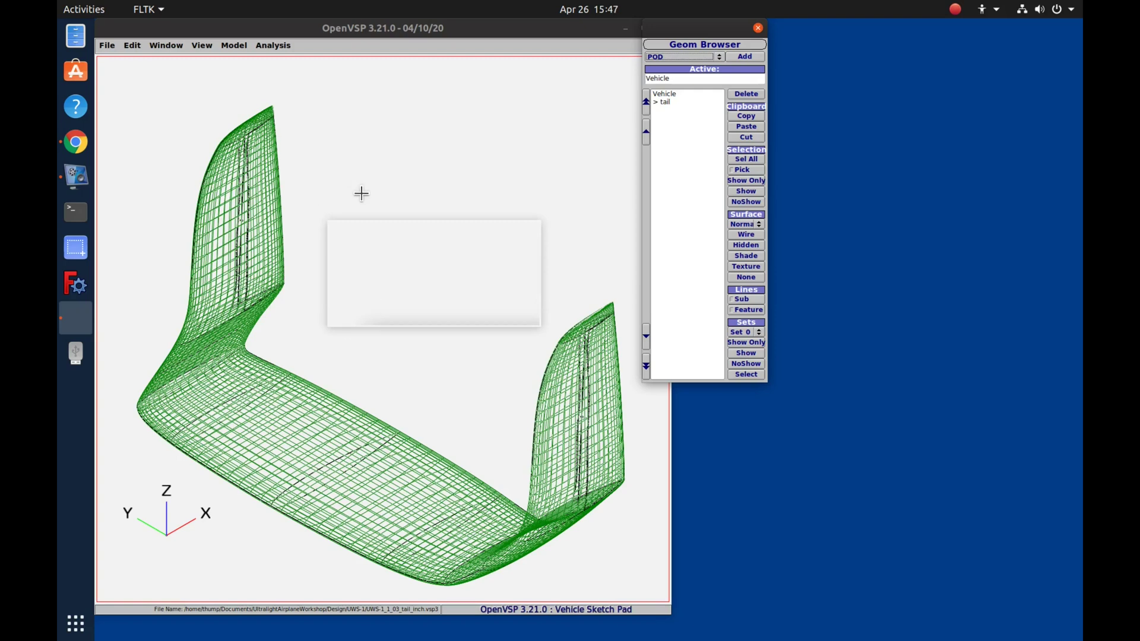
drag(361, 194, 371, 143)
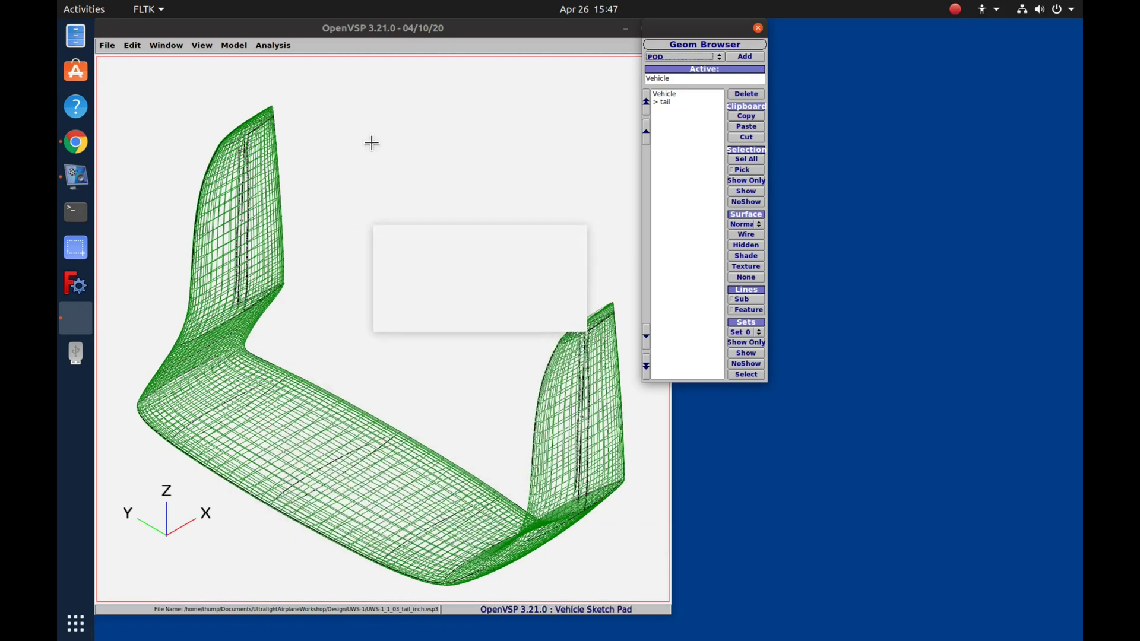
click(107, 46)
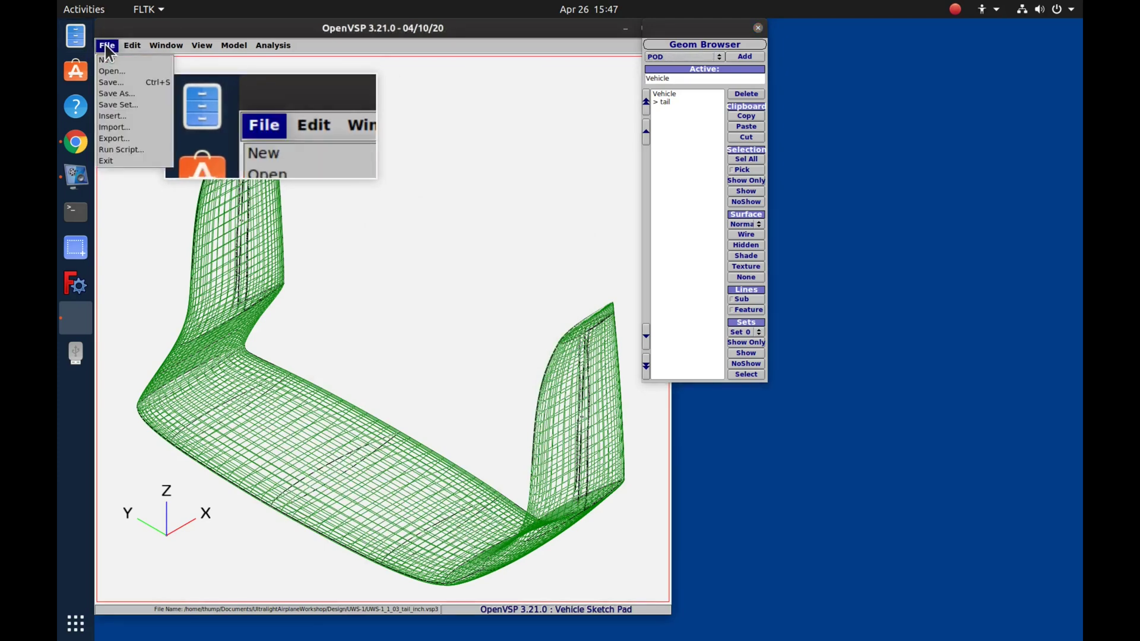
click(119, 141)
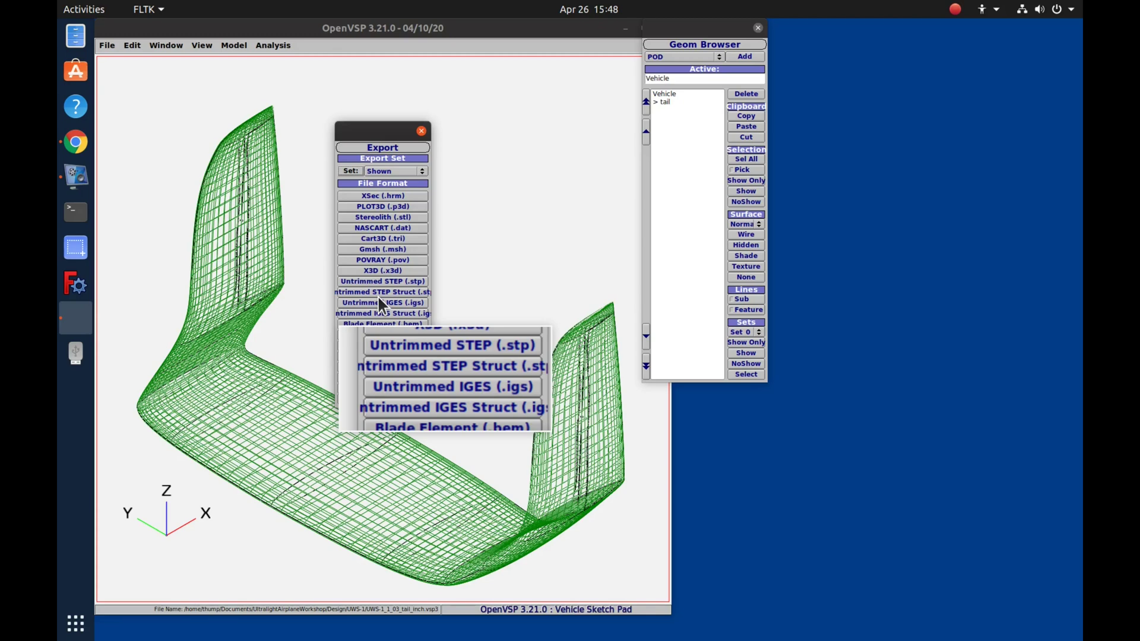
click(380, 281)
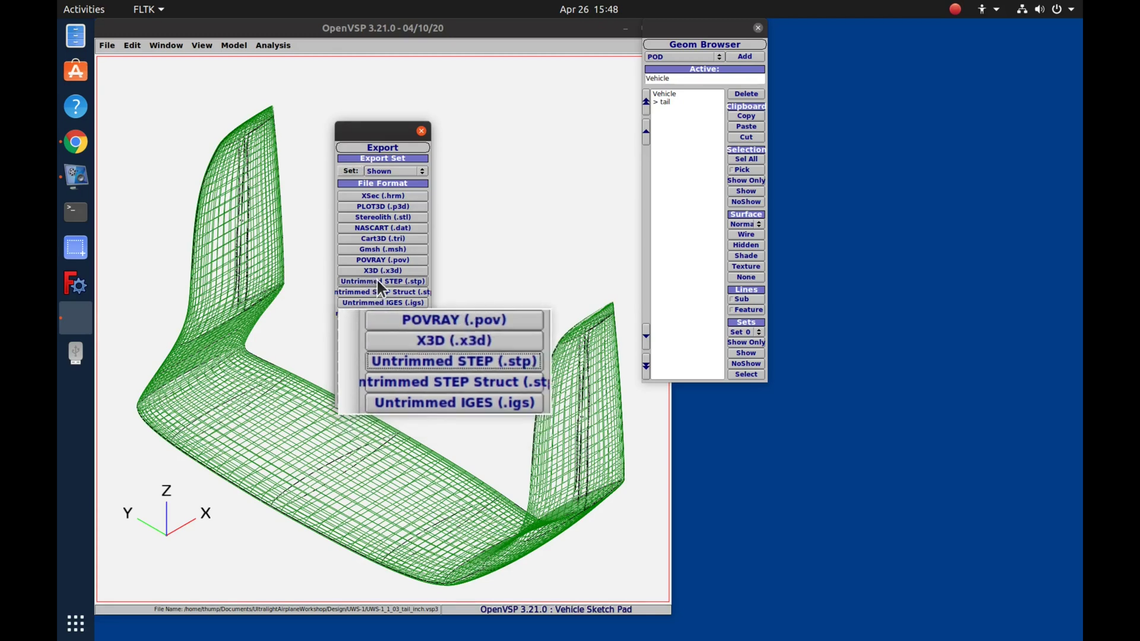
click(376, 280)
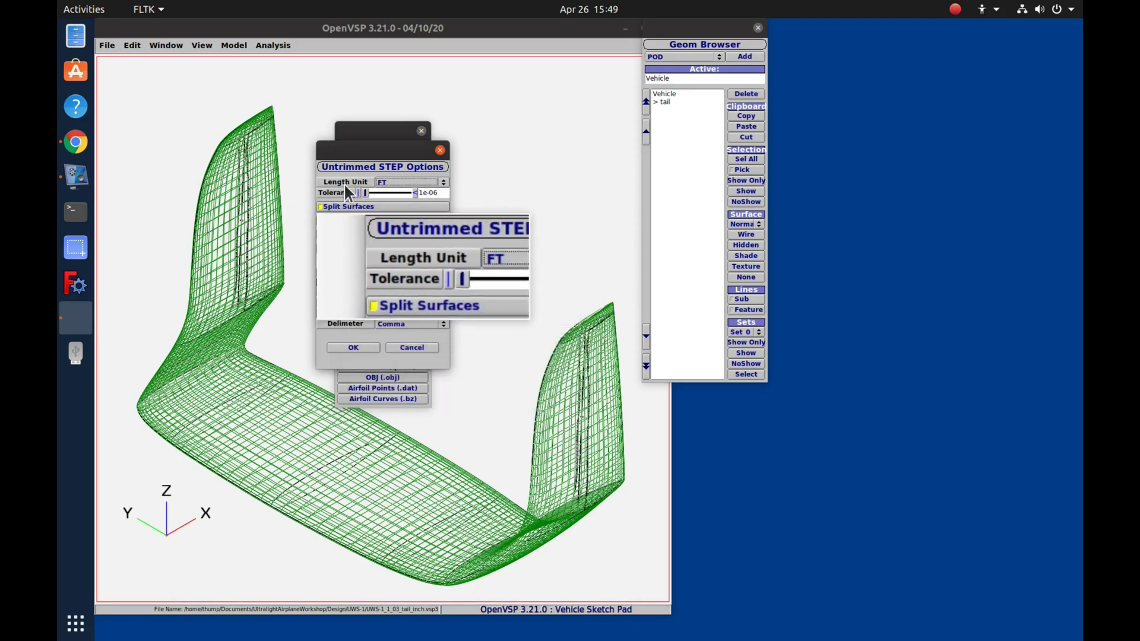
- Set the untrimmed STEP length unit to IN, turn off Split Surfaces, and accept the options
click(415, 182)
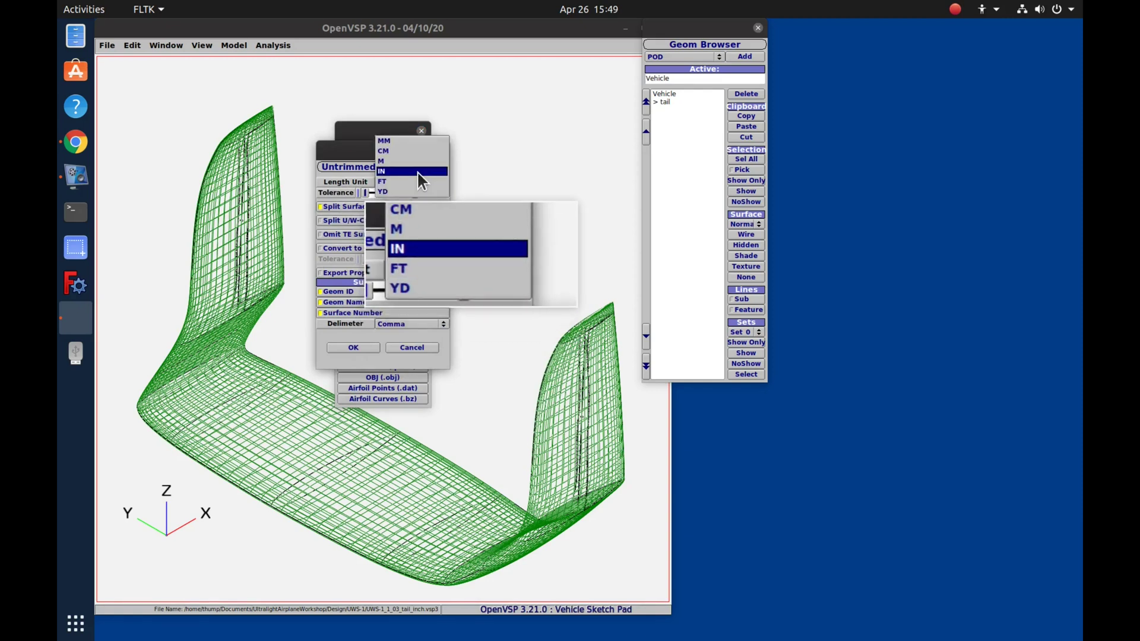
click(417, 171)
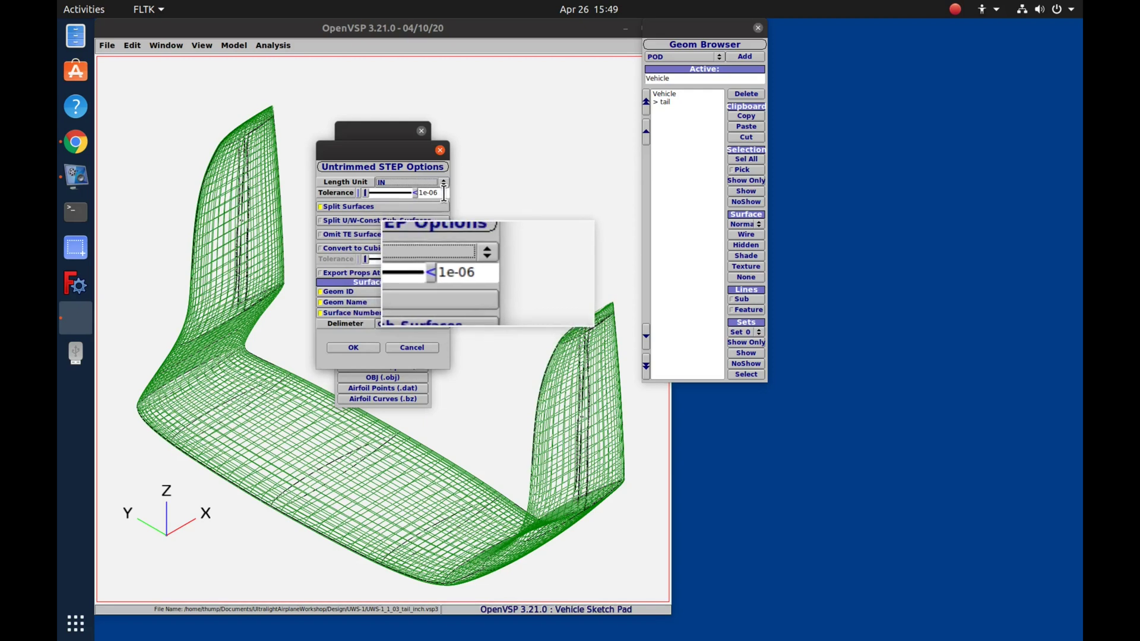
click(330, 208)
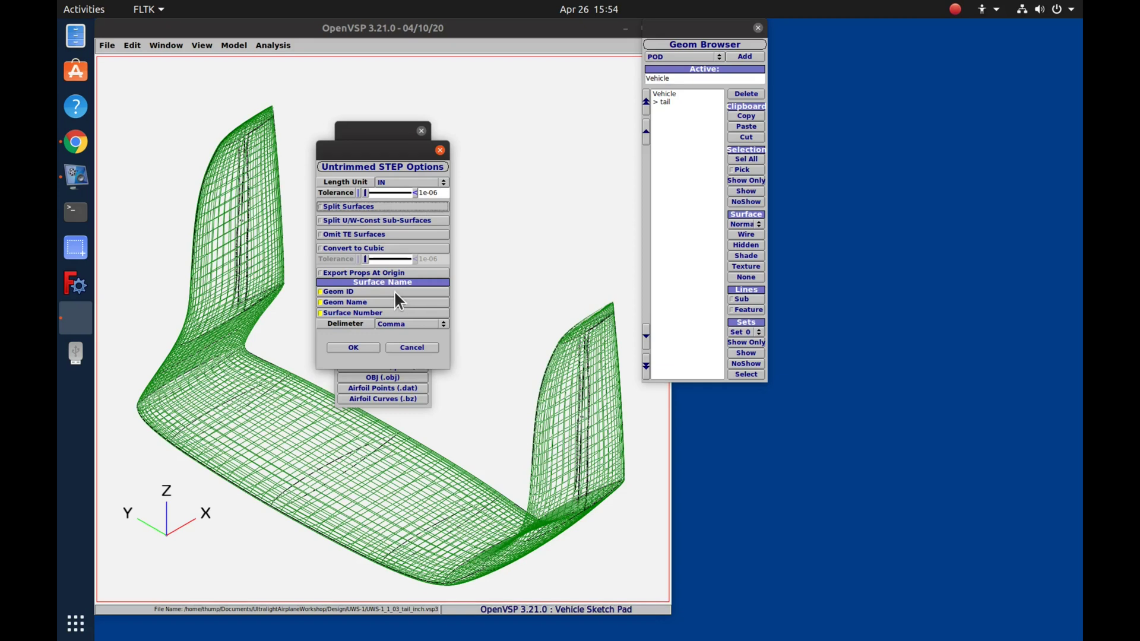
click(354, 347)
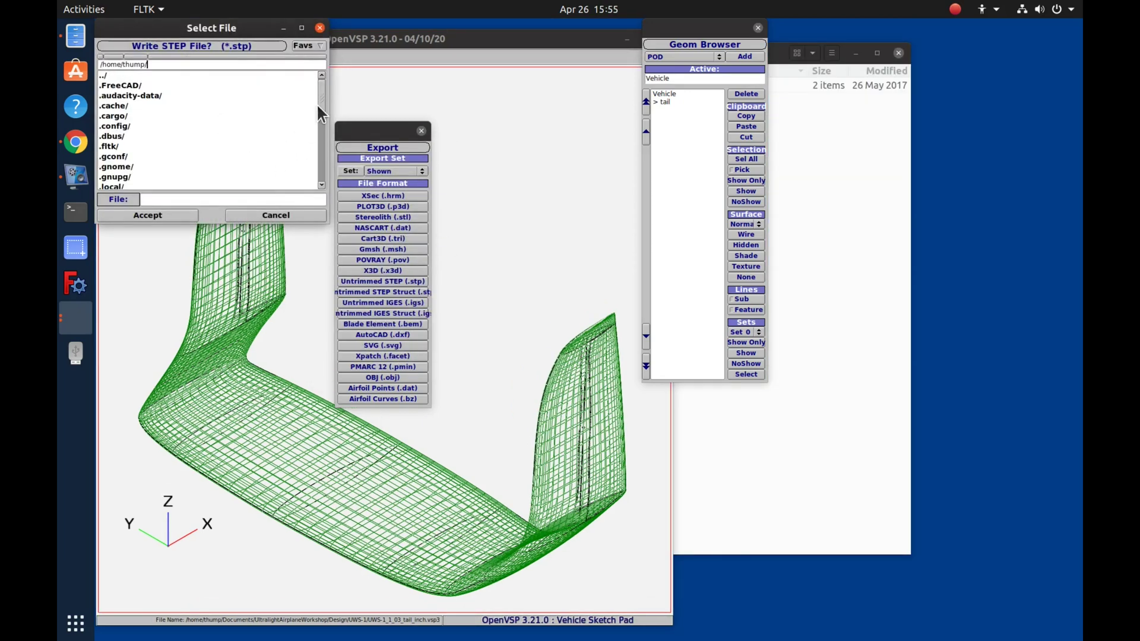
- Save the untrimmed STEP file of the tail into the Desktop folder
scroll(173, 135, down, 4)
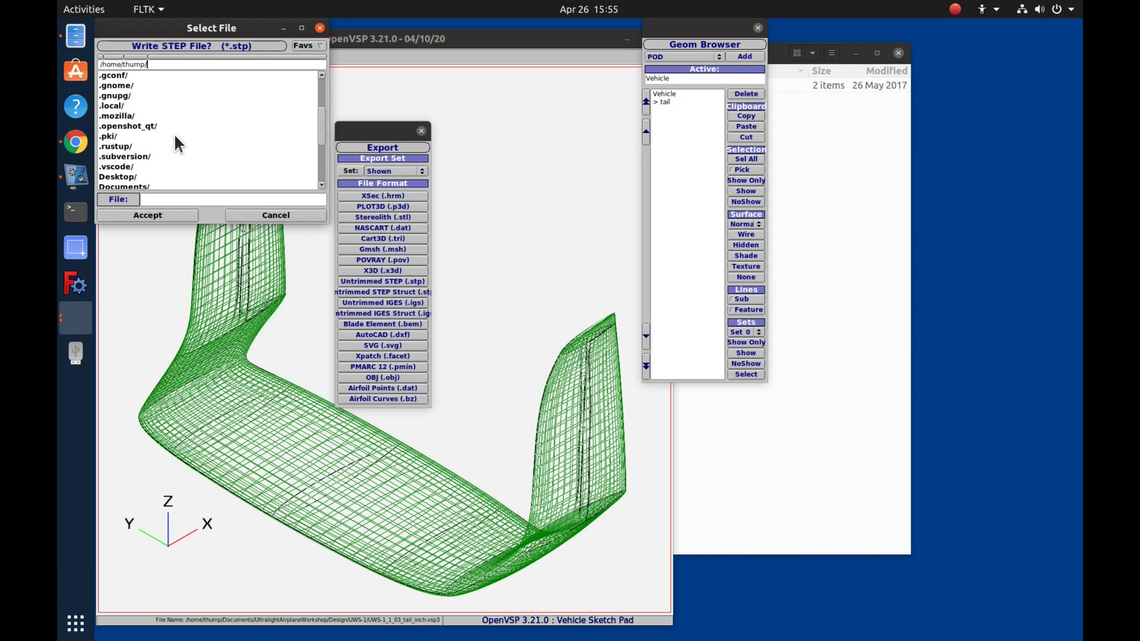
double_click(125, 146)
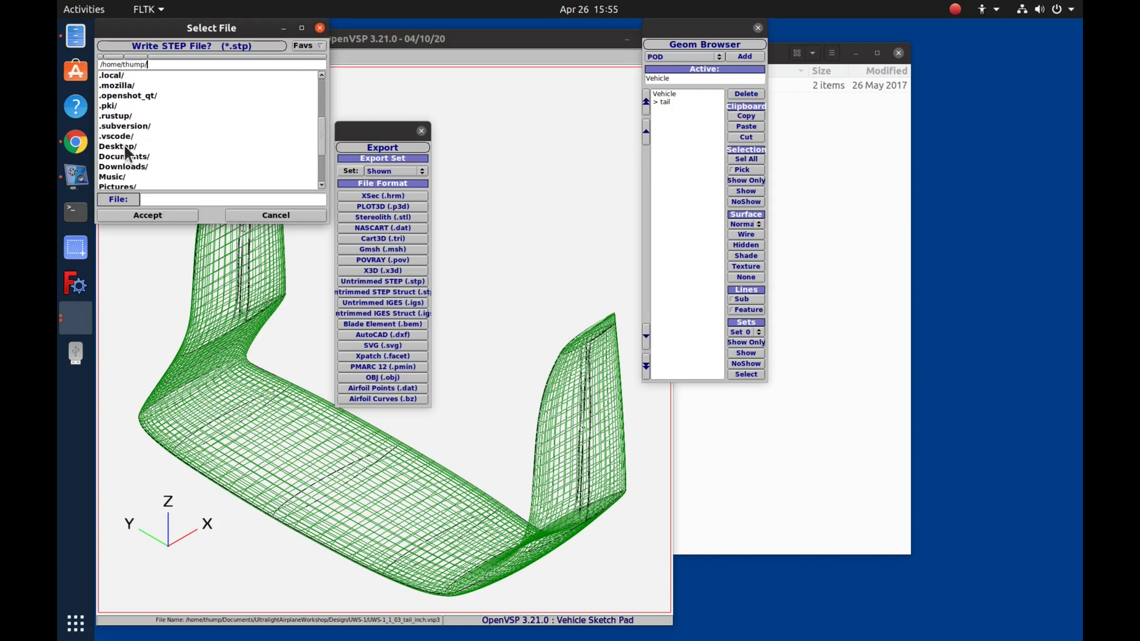
click(147, 215)
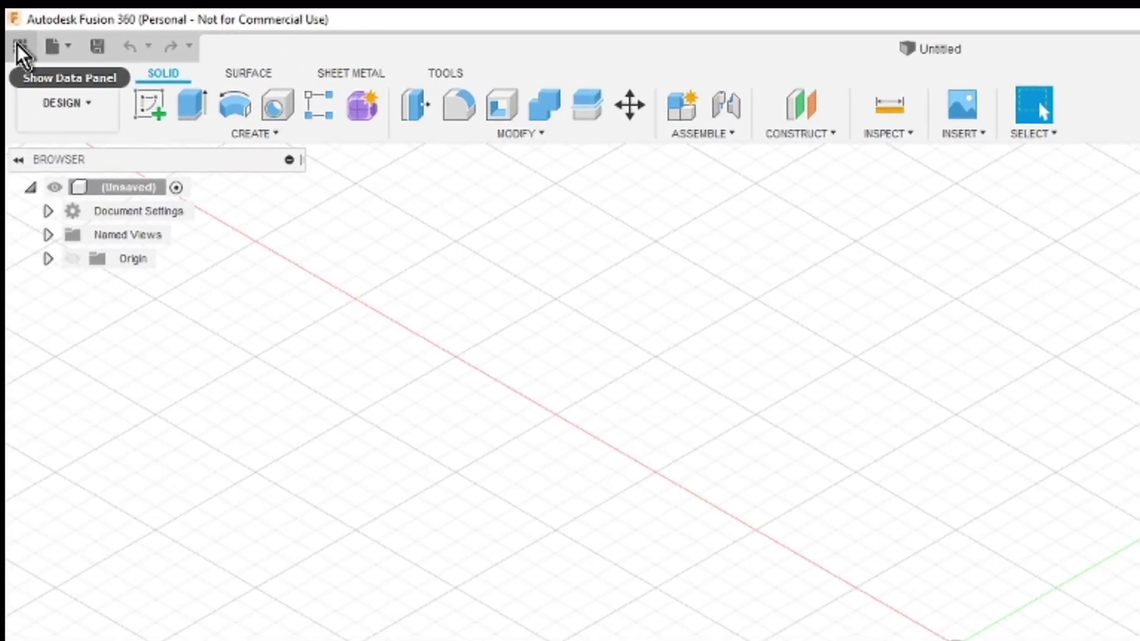
- Open the Default Project from All Projects in the Data Panel and start an upload
click(19, 46)
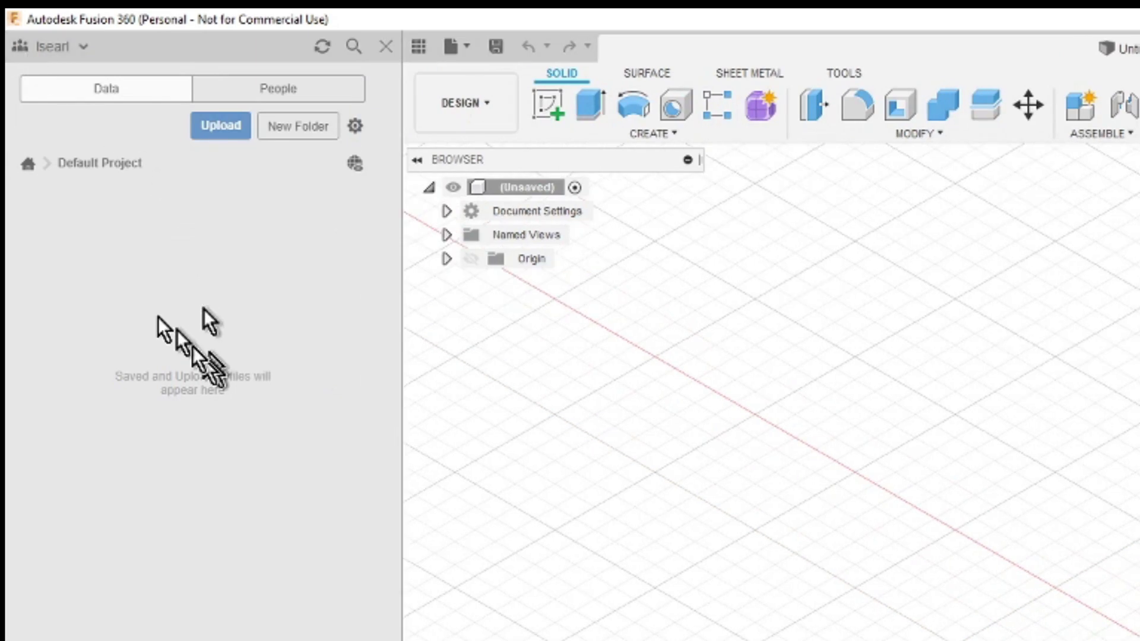
click(28, 164)
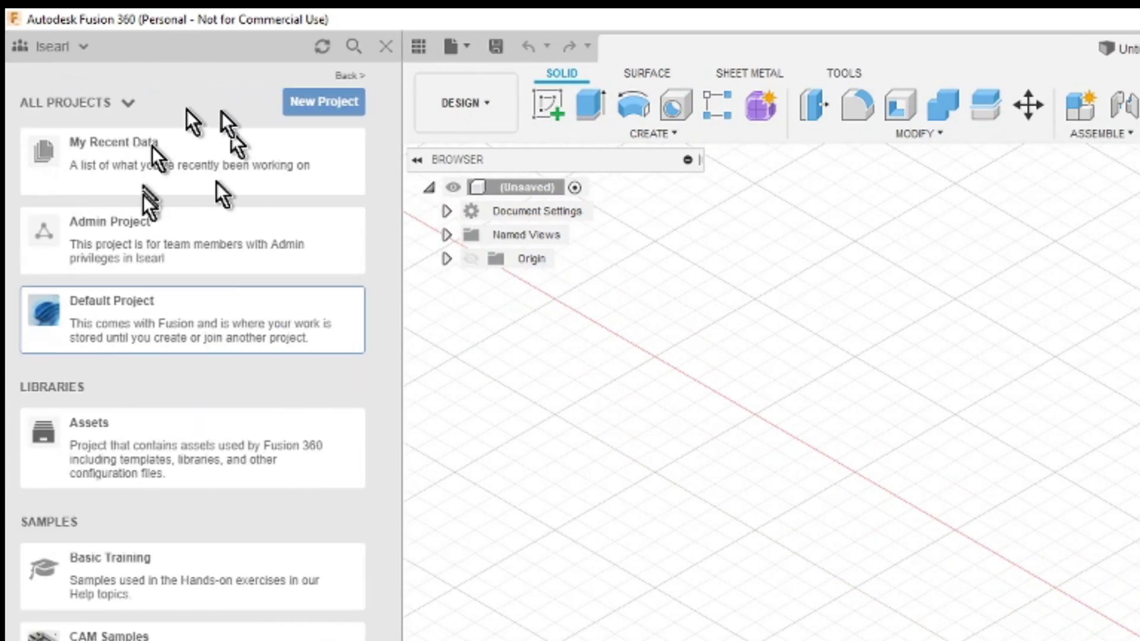
click(200, 322)
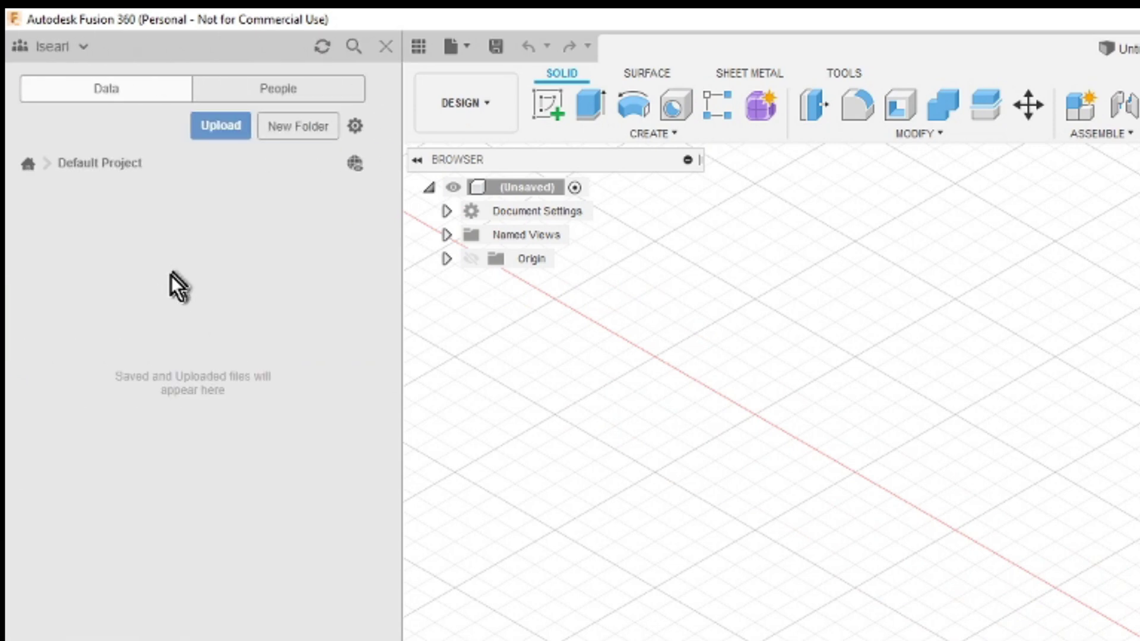
click(218, 132)
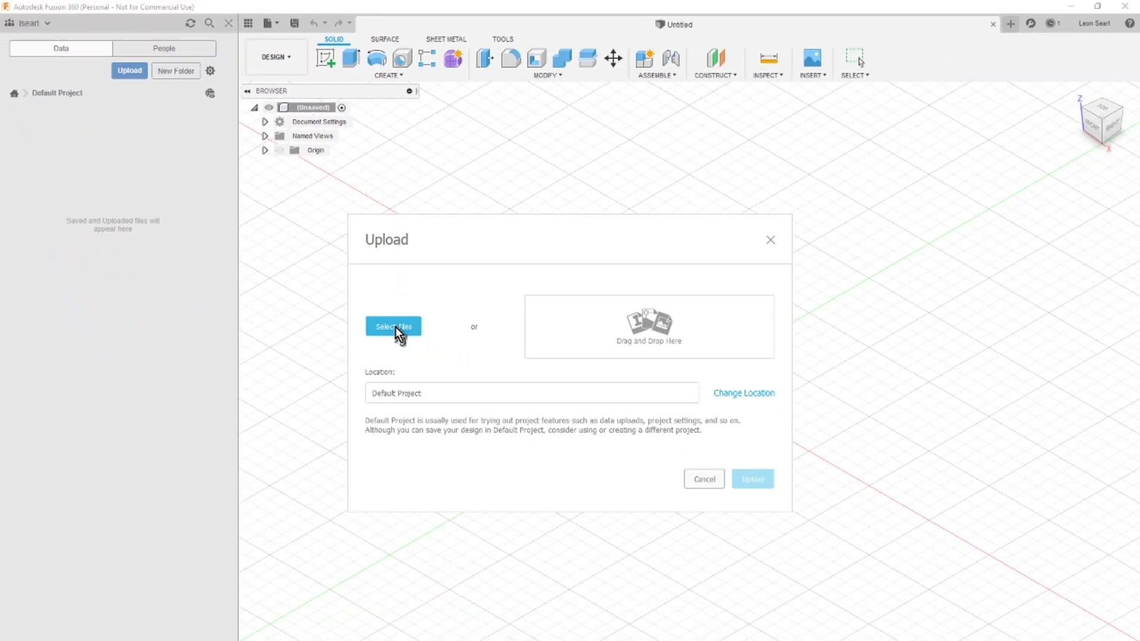
- Choose tutorialTailCAD.stp from drive F: and upload it to the Default Project
click(395, 328)
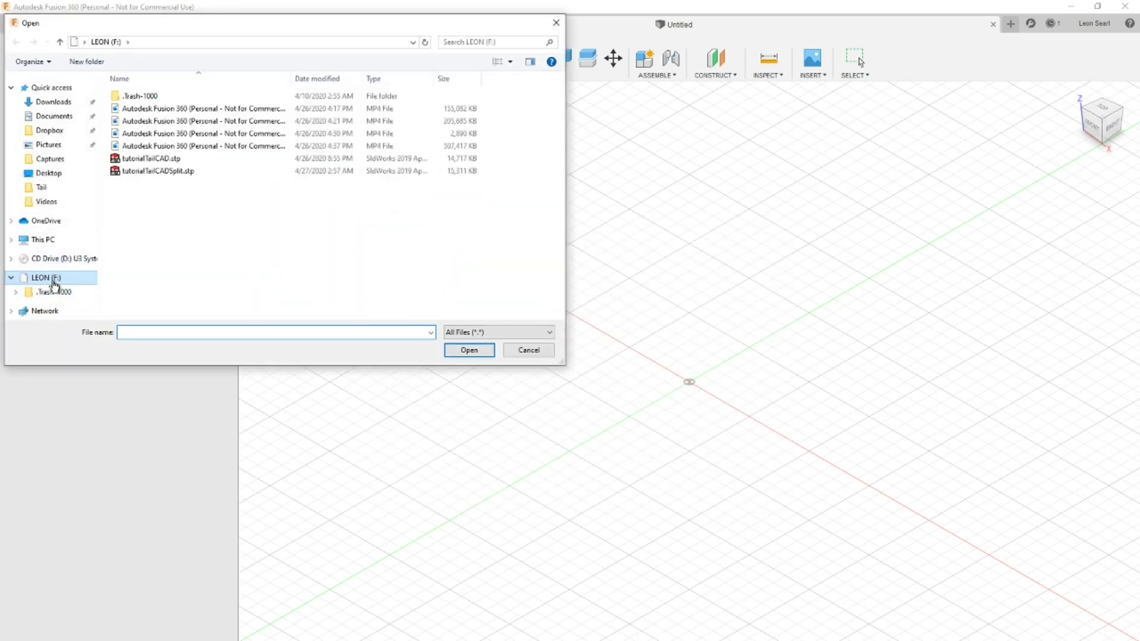
click(156, 158)
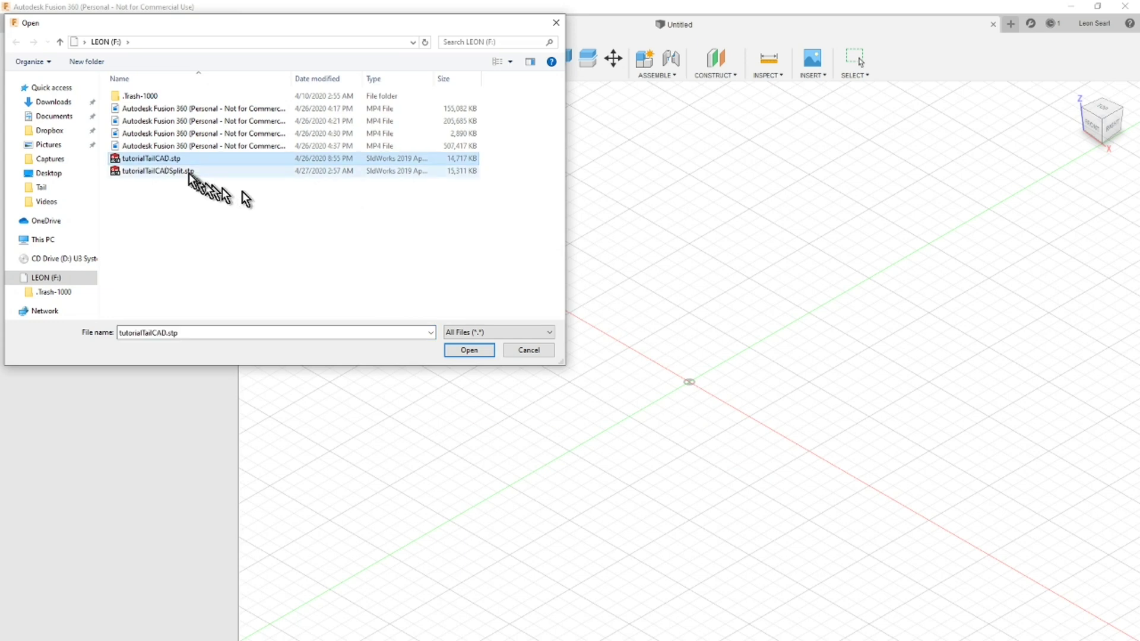
click(468, 350)
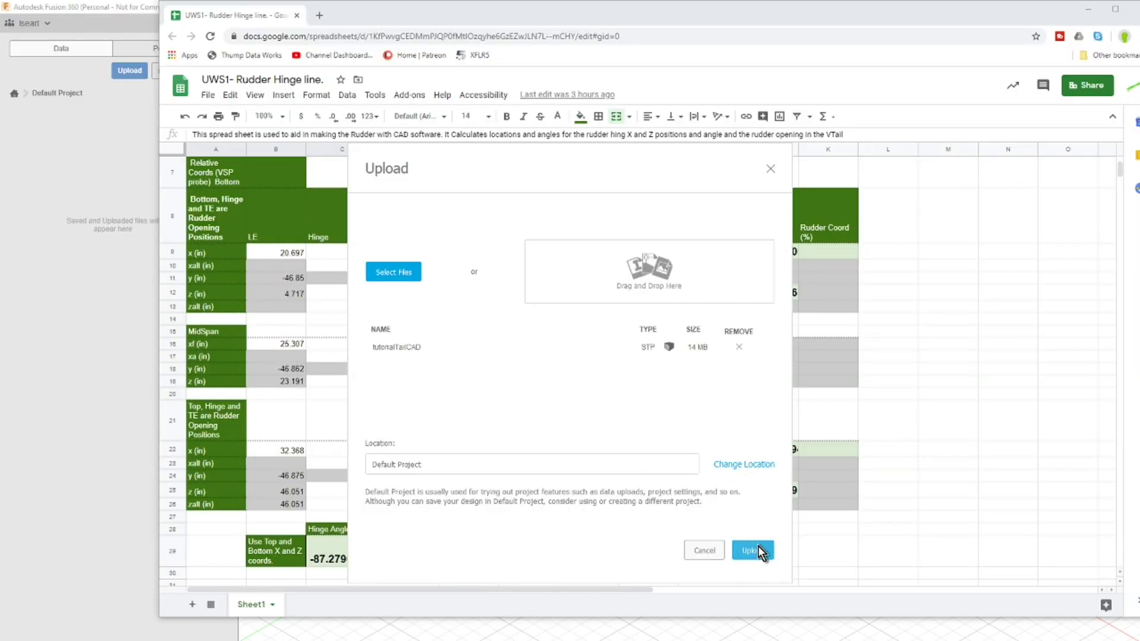
click(758, 546)
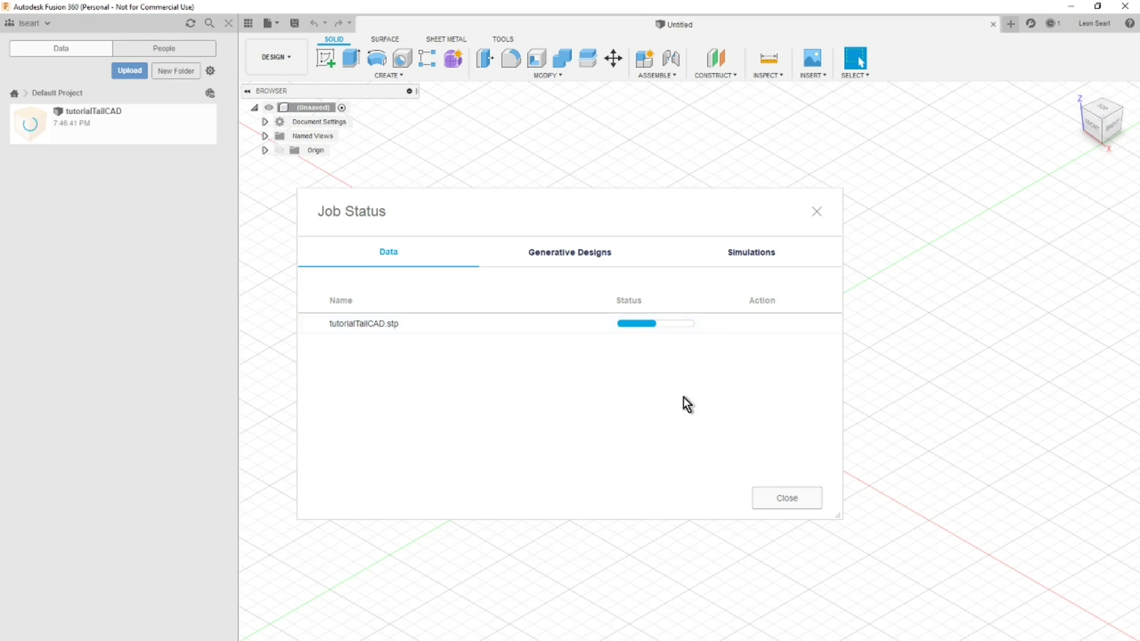
- Dismiss the upload status, open the tutorialTailCAD design, and show the Surface tools
click(782, 499)
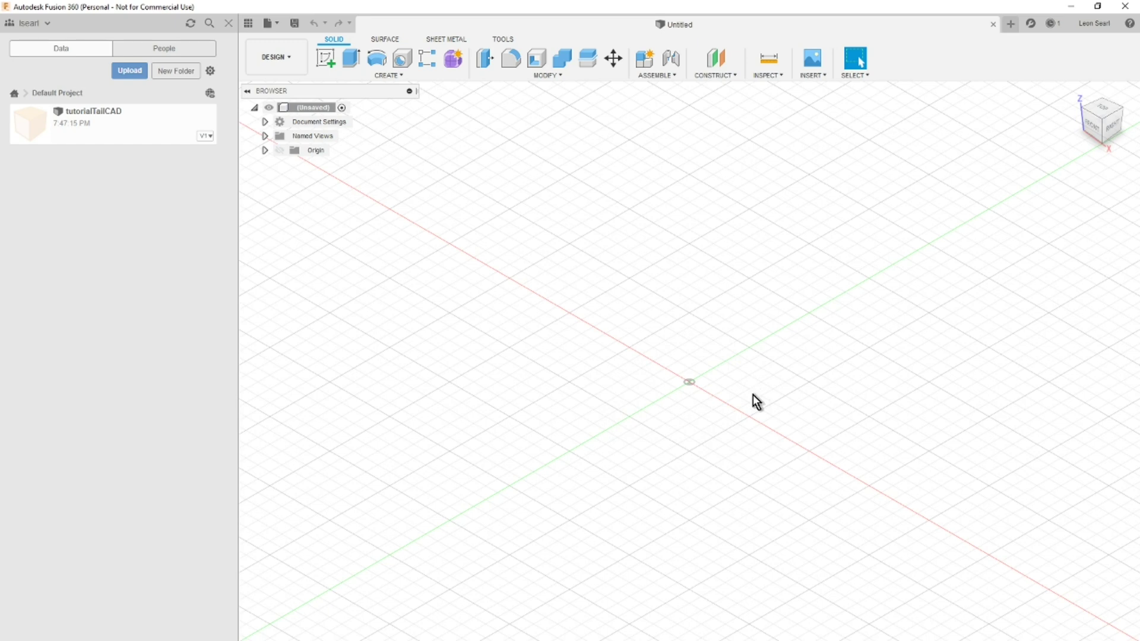
double_click(106, 127)
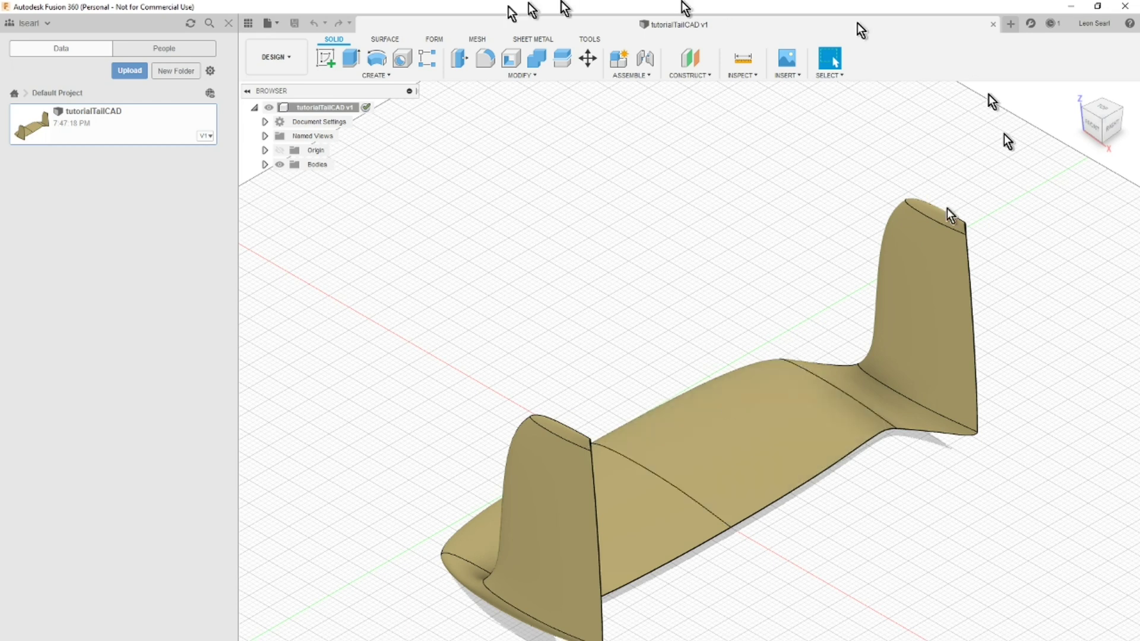
click(386, 40)
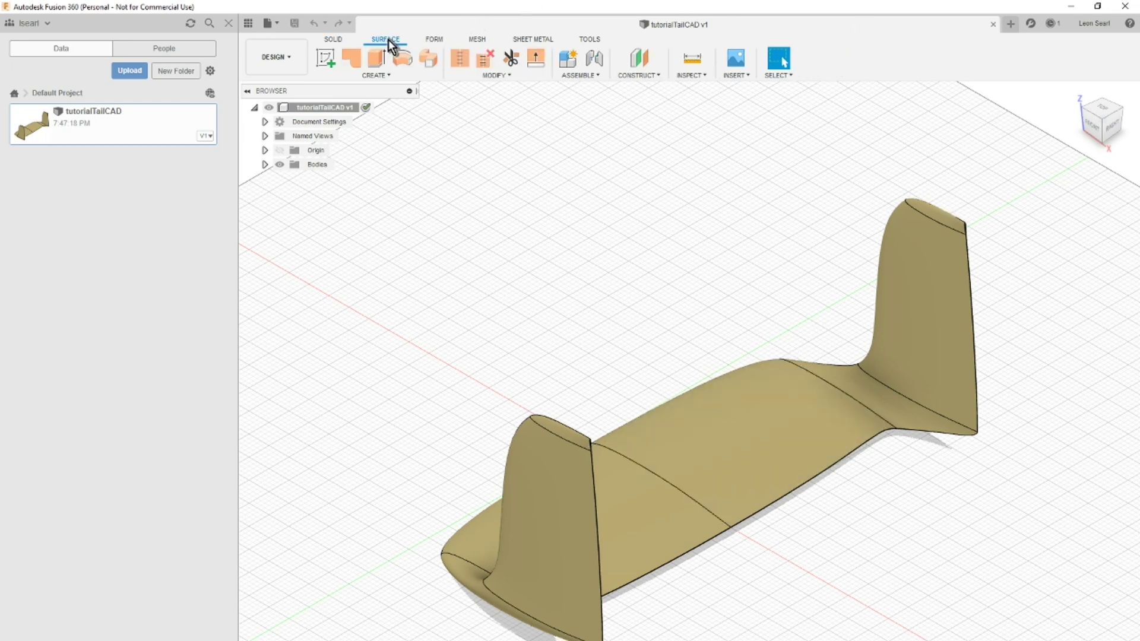
- Stitch the two tail surfaces into a new body and expand the Origin folder in the Browser
click(461, 61)
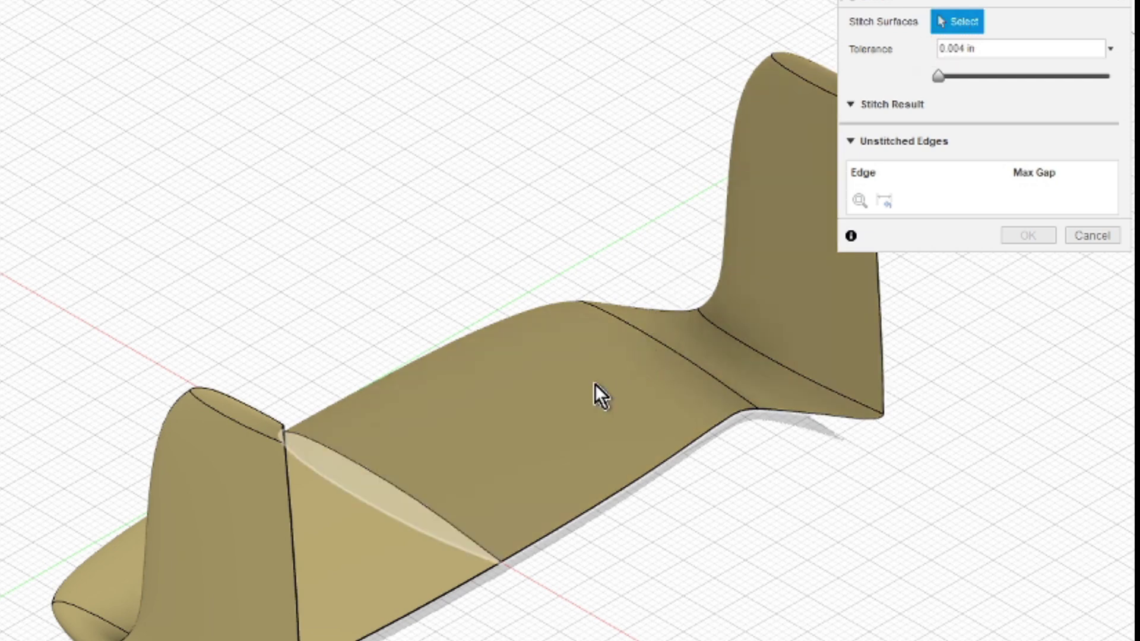
click(599, 397)
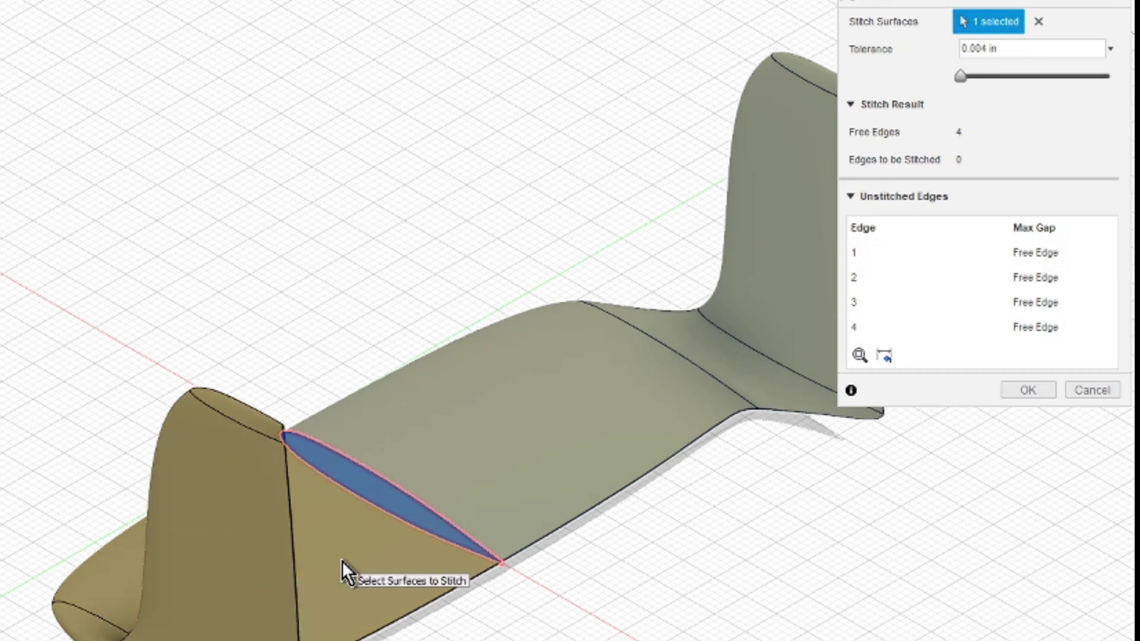
click(342, 561)
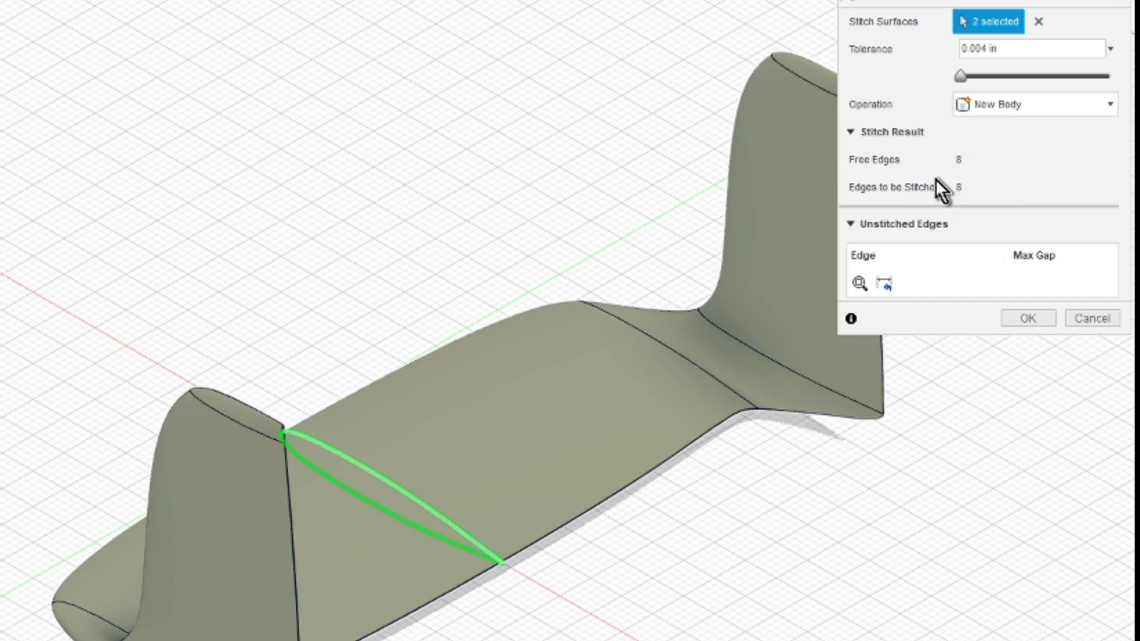
click(1049, 318)
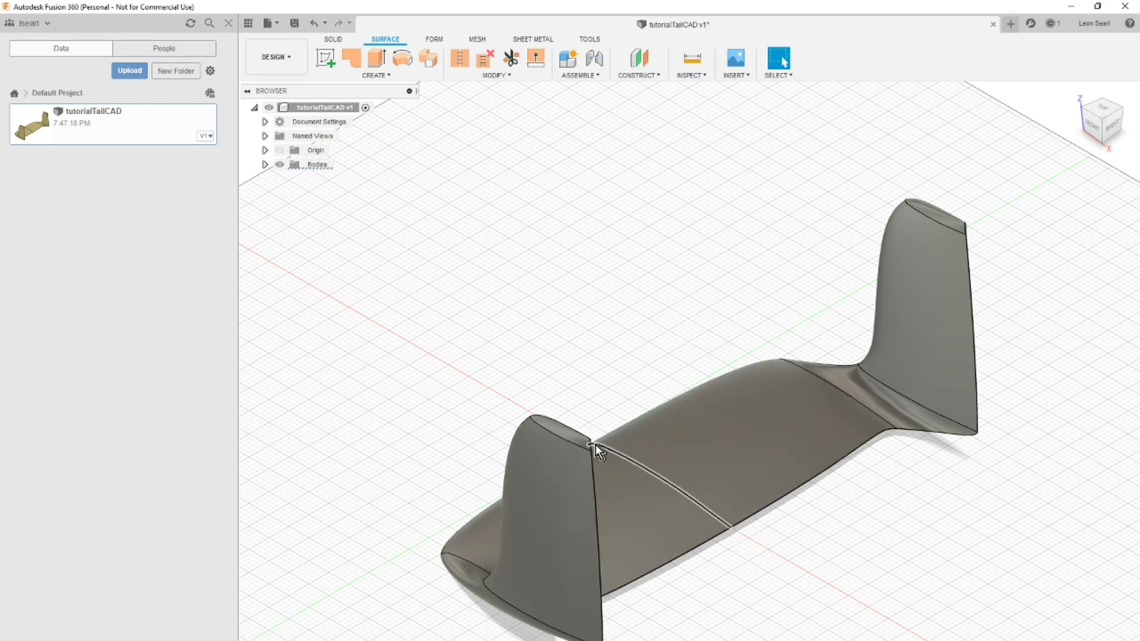
click(265, 151)
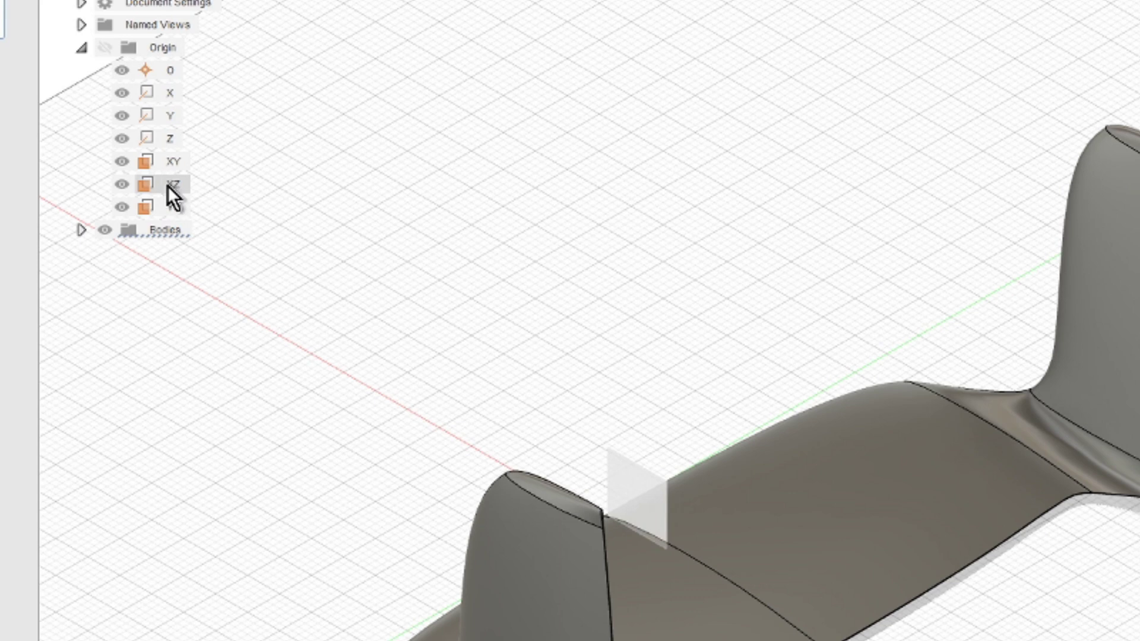
- Create a new sketch on the XZ origin plane, zoom onto the tail fin, and select the Line tool
right_click(167, 185)
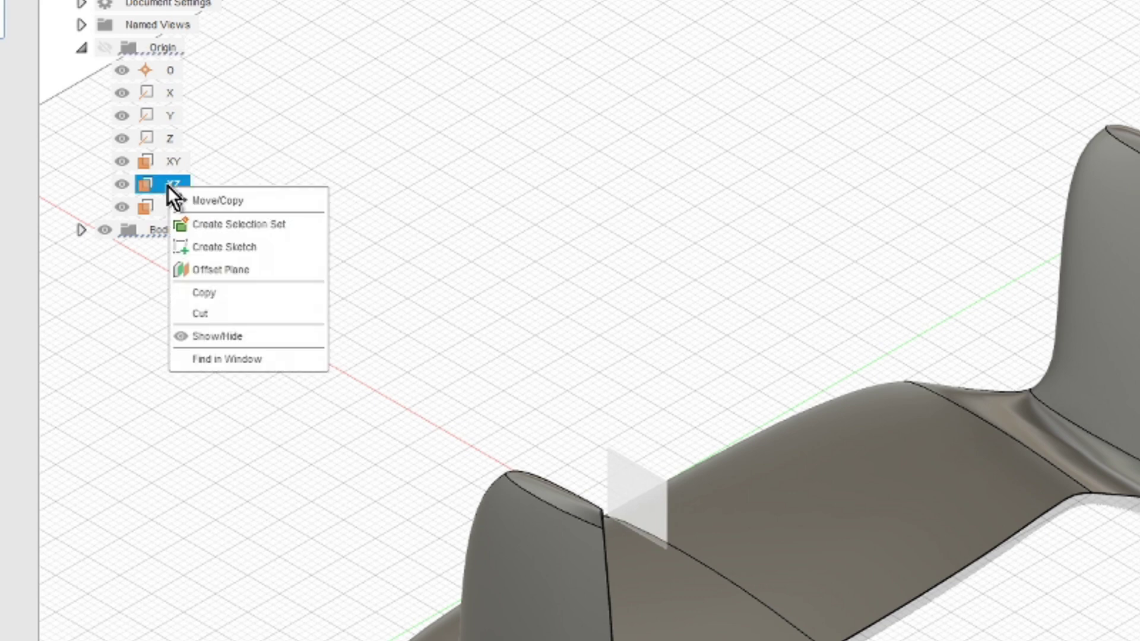
click(208, 247)
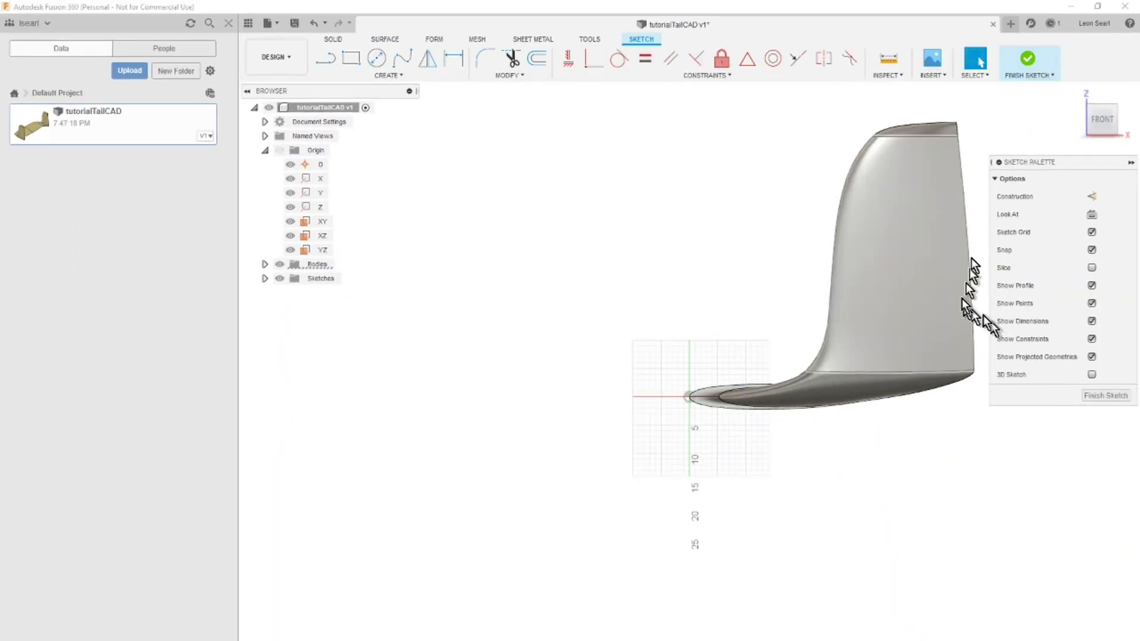
scroll(950, 235, up, 5)
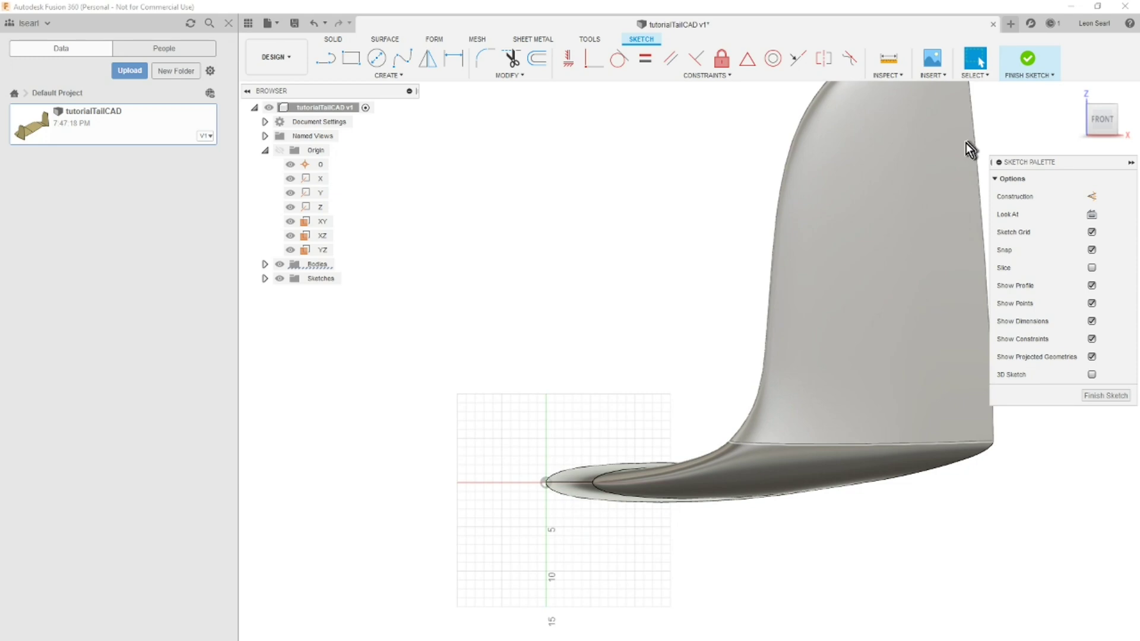
scroll(967, 141, down, 3)
scroll(1000, 95, up, 3)
scroll(1000, 93, up, 3)
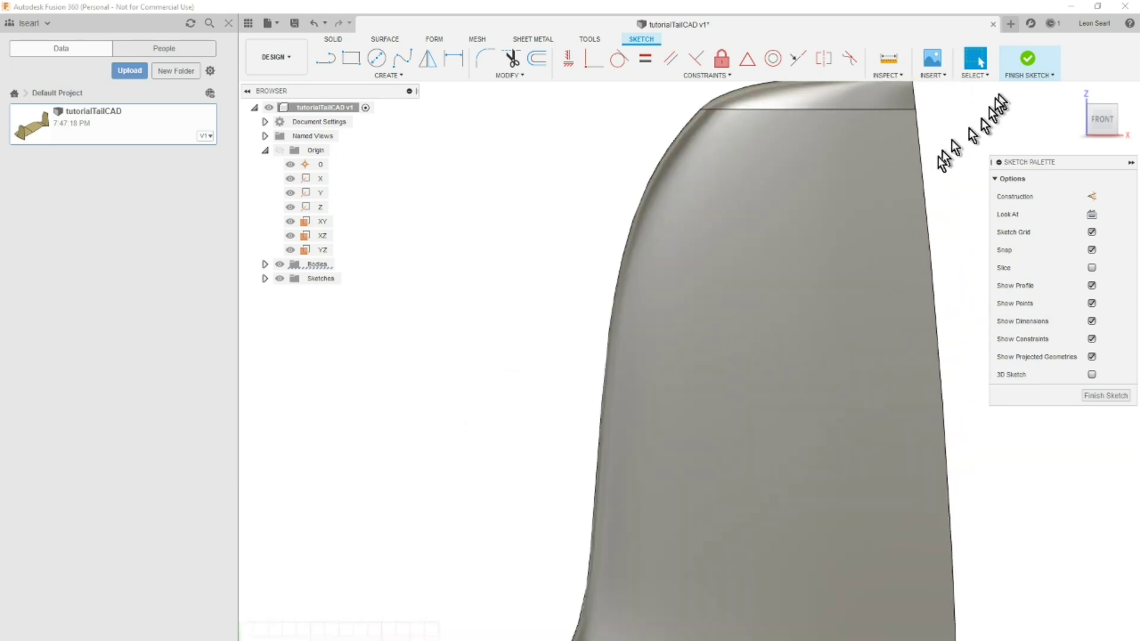
scroll(892, 239, down, 2)
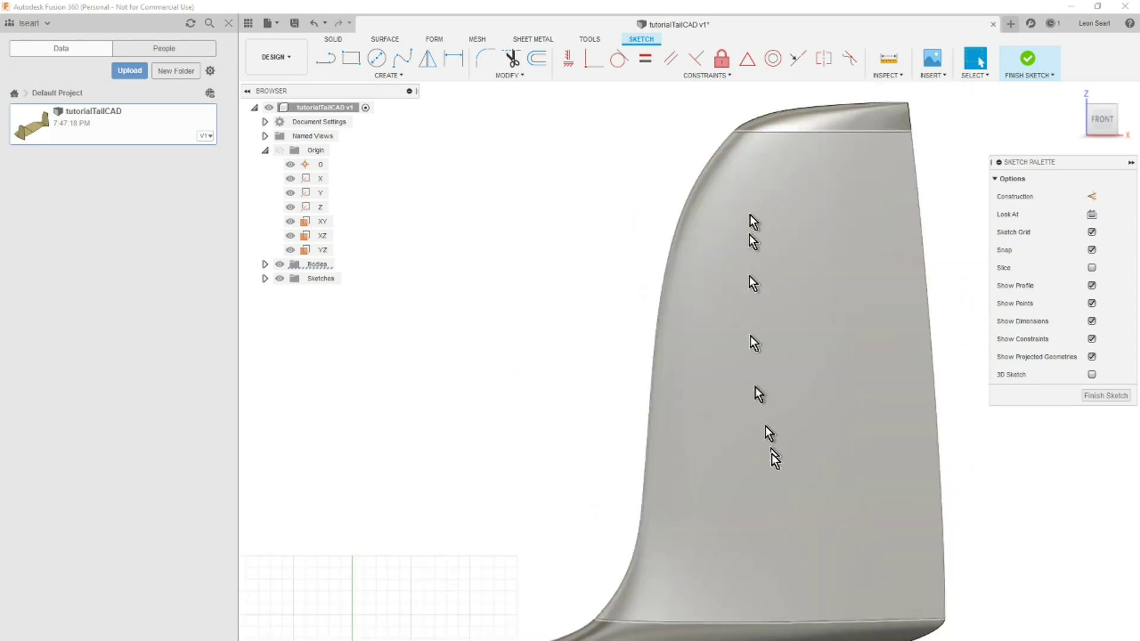
scroll(851, 431, down, 3)
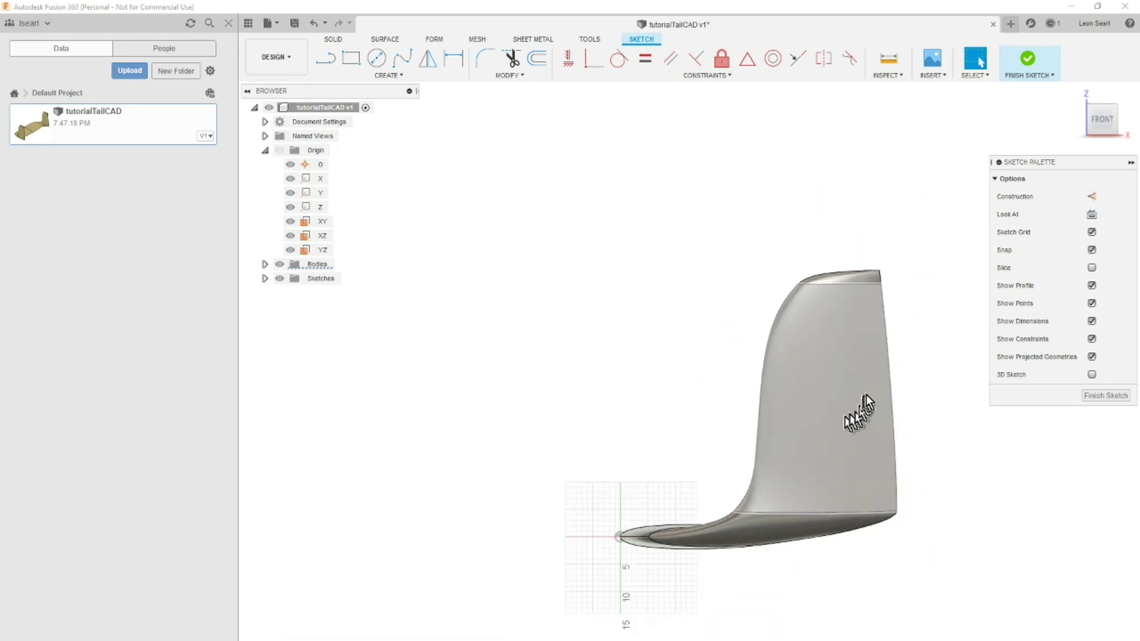
scroll(985, 326, up, 3)
scroll(934, 613, down, 2)
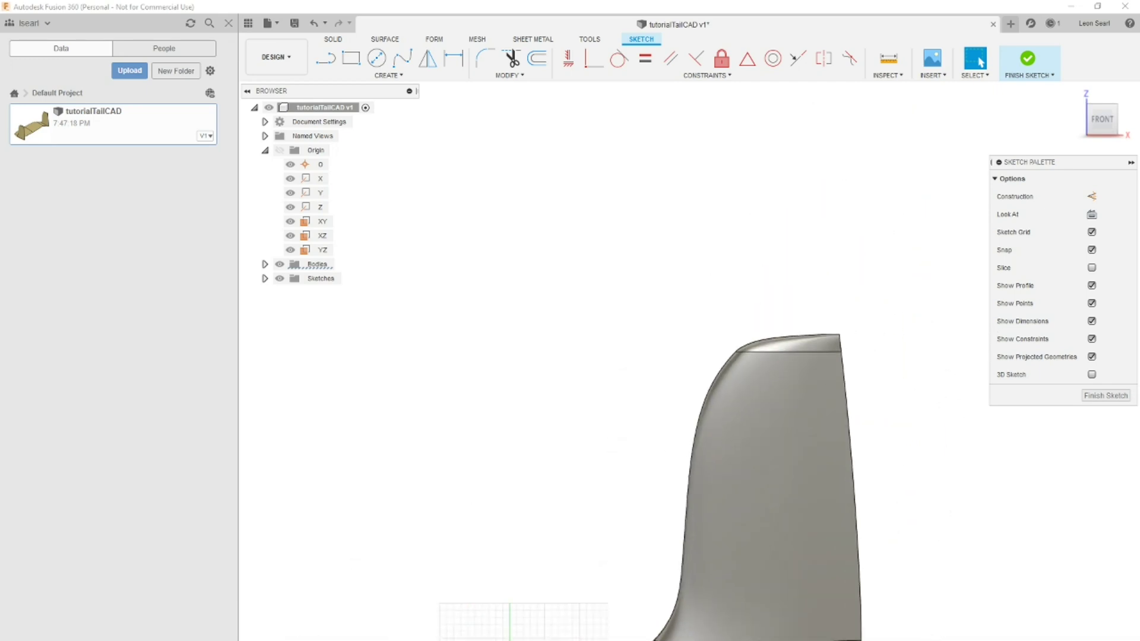
scroll(927, 618, up, 2)
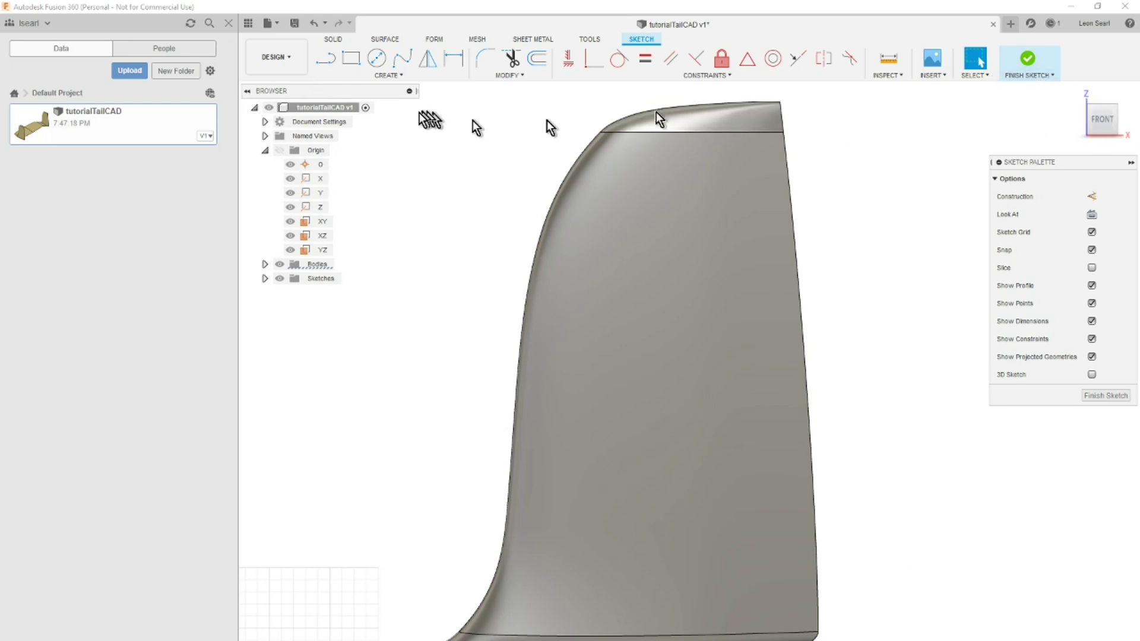
click(328, 61)
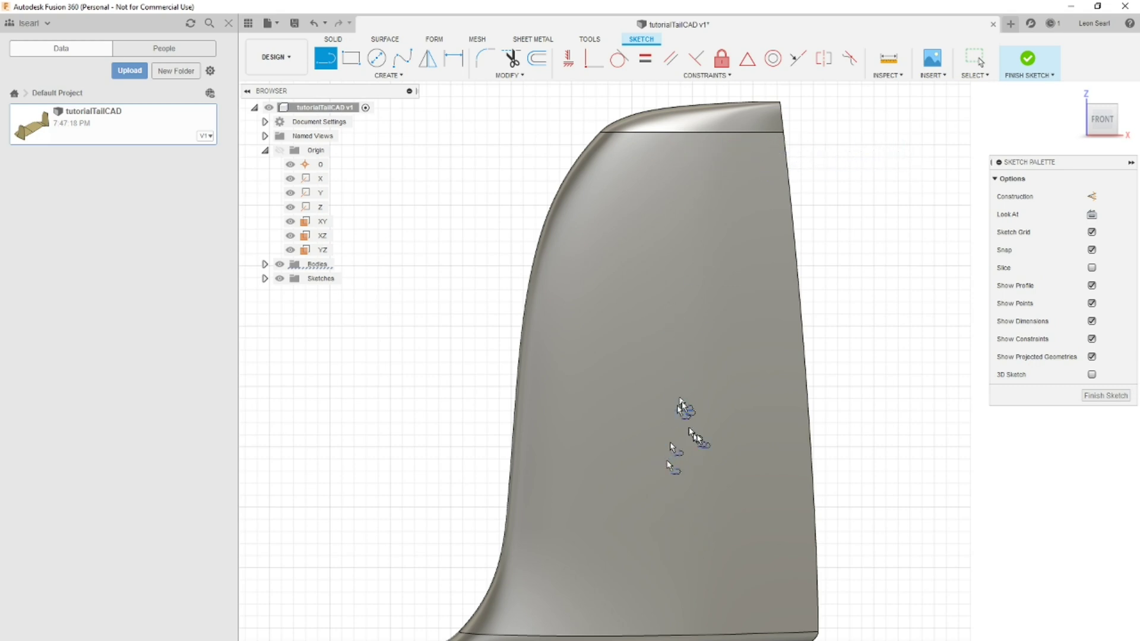
- Draw the top line, the hinge line down the fin, and the bottom line past the trailing edge
click(873, 146)
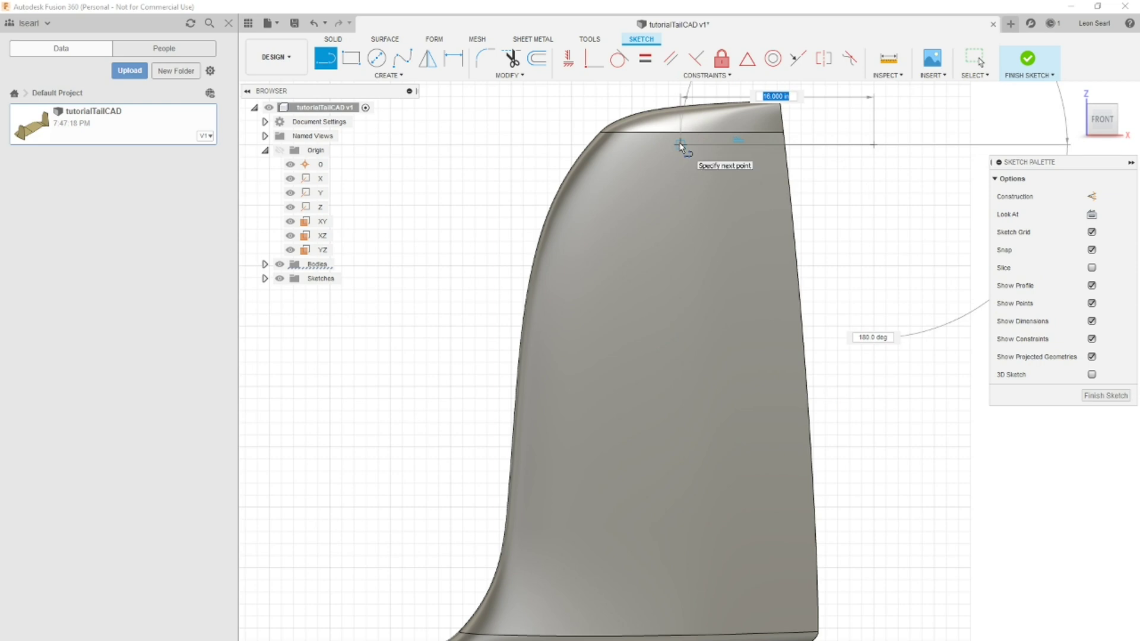
click(681, 145)
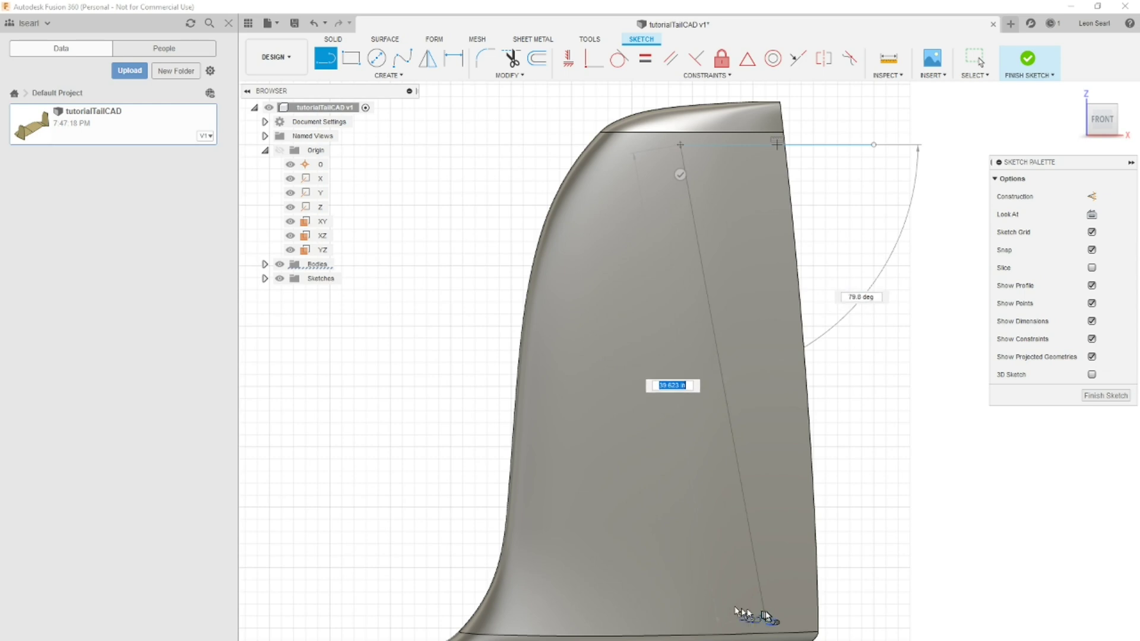
click(650, 604)
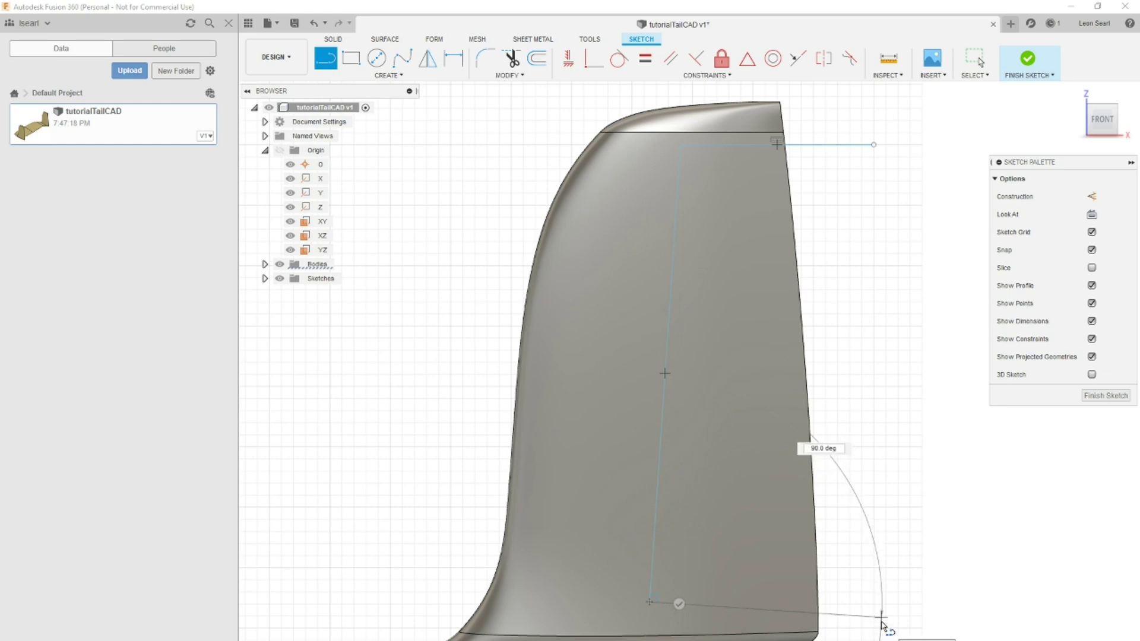
click(882, 620)
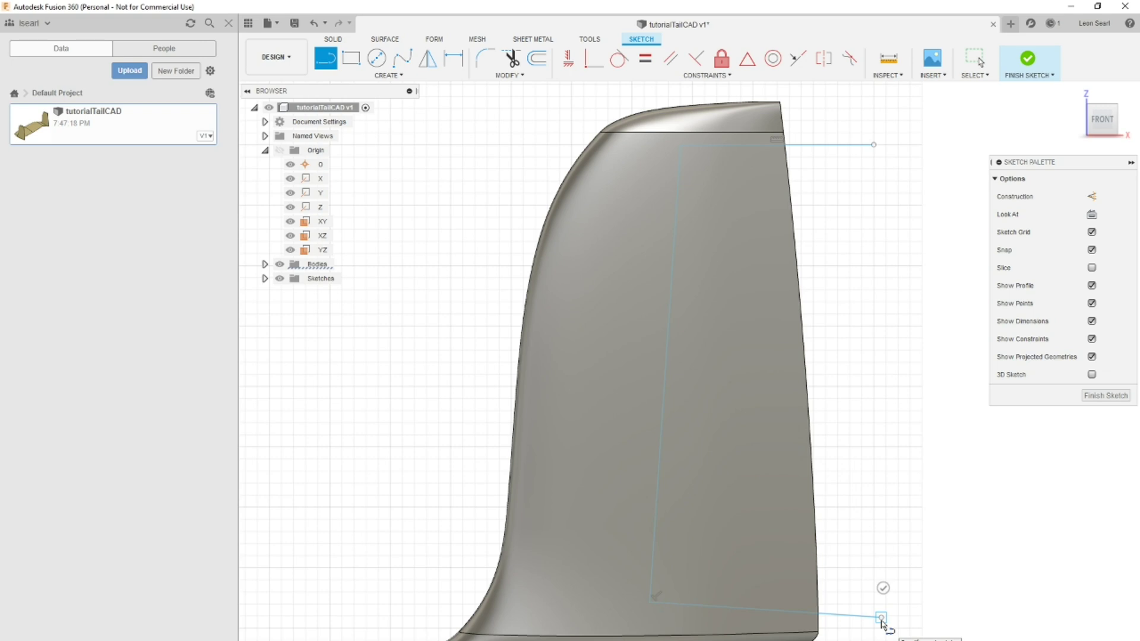
key(Escape)
scroll(624, 620, up, 3)
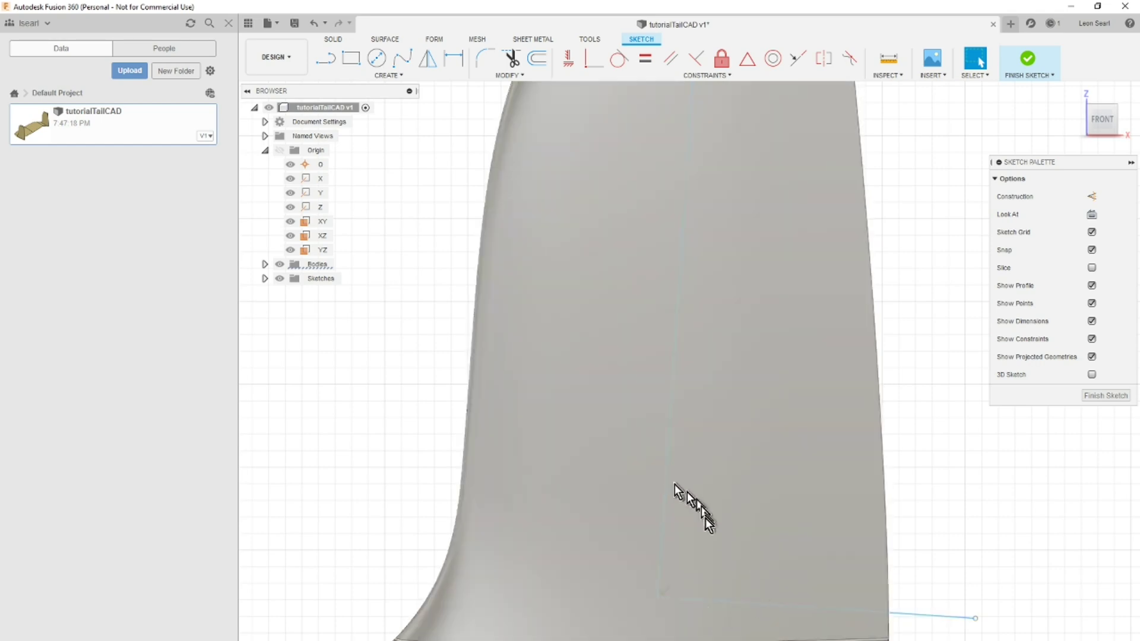
scroll(696, 526, down, 2)
scroll(696, 526, down, 2)
scroll(736, 435, up, 1)
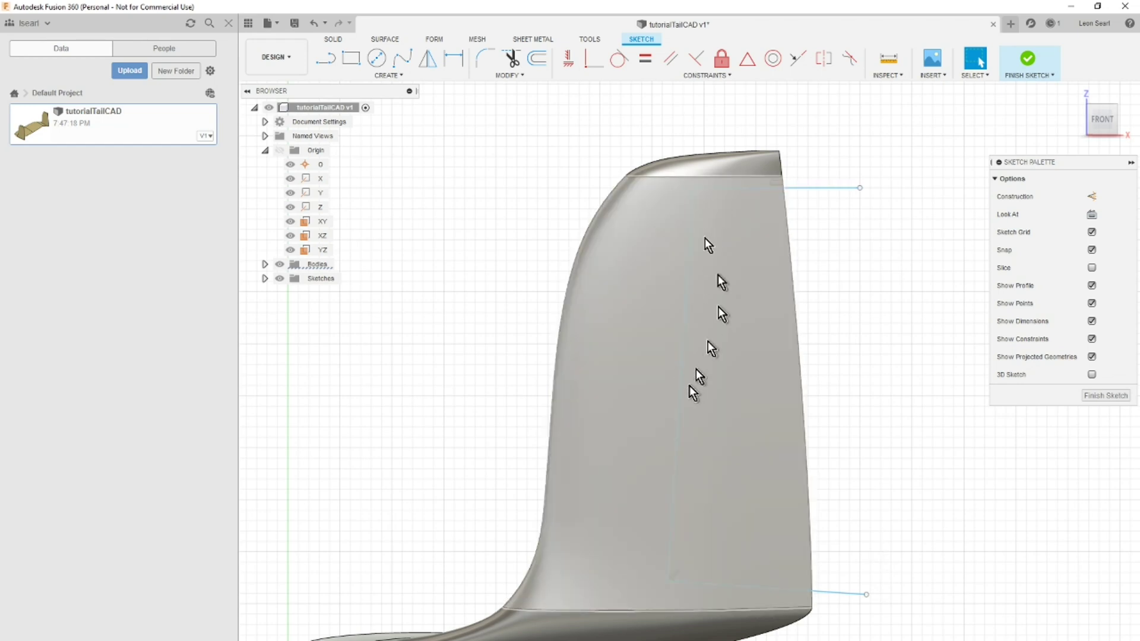
- Dimension the top line vertically from the sketch origin (45.00 in), then open the rudder hinge spreadsheet
click(457, 61)
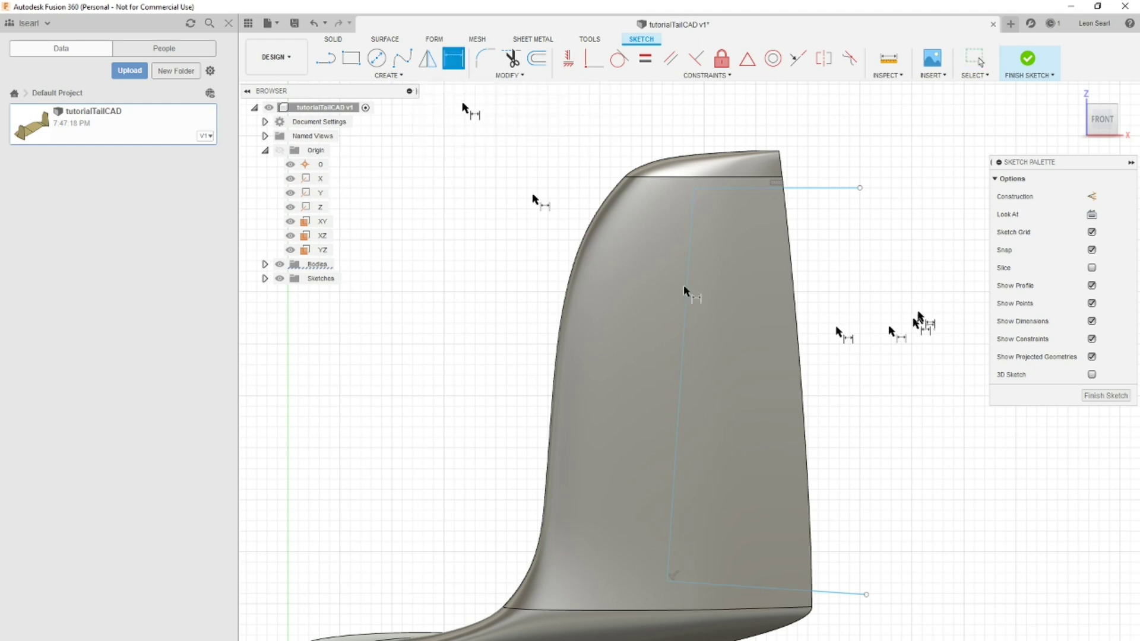
click(827, 190)
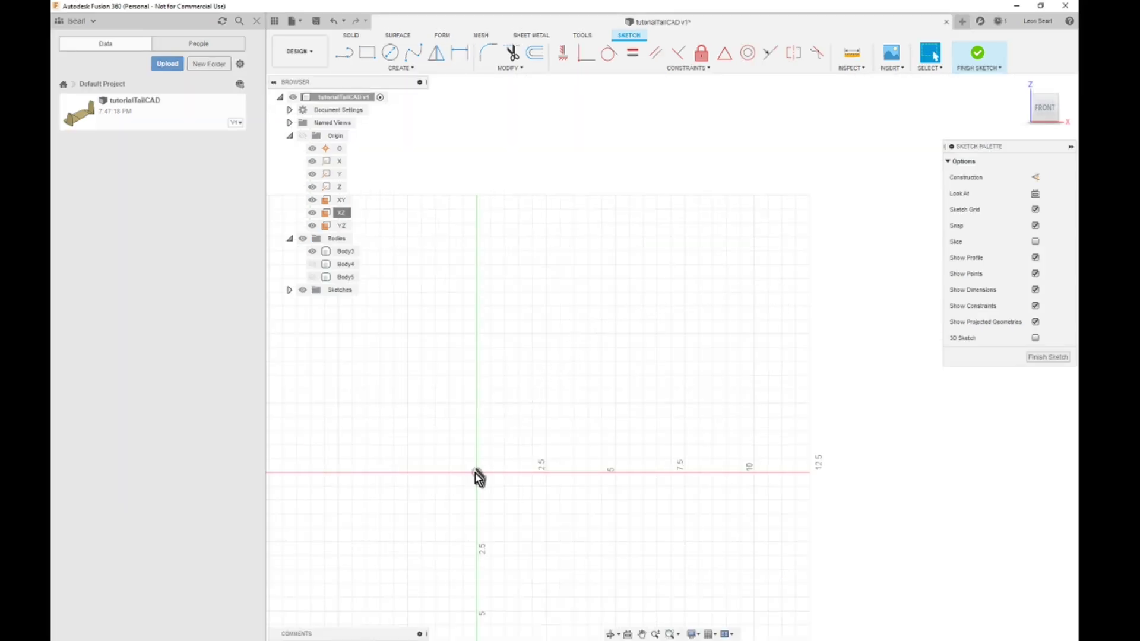
click(475, 473)
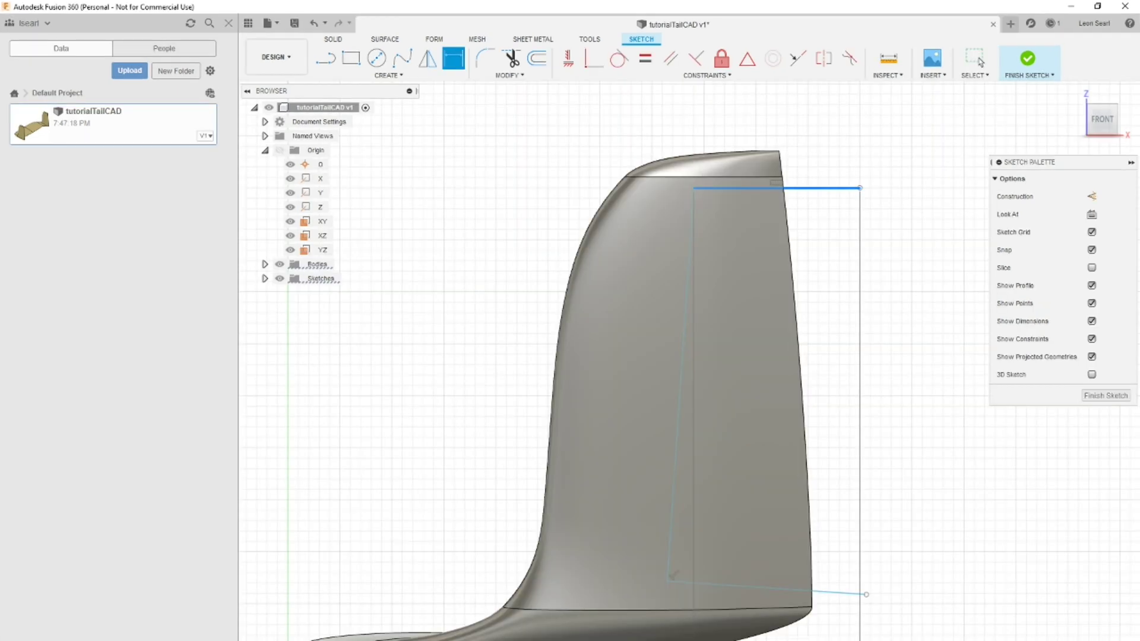
key(Escape)
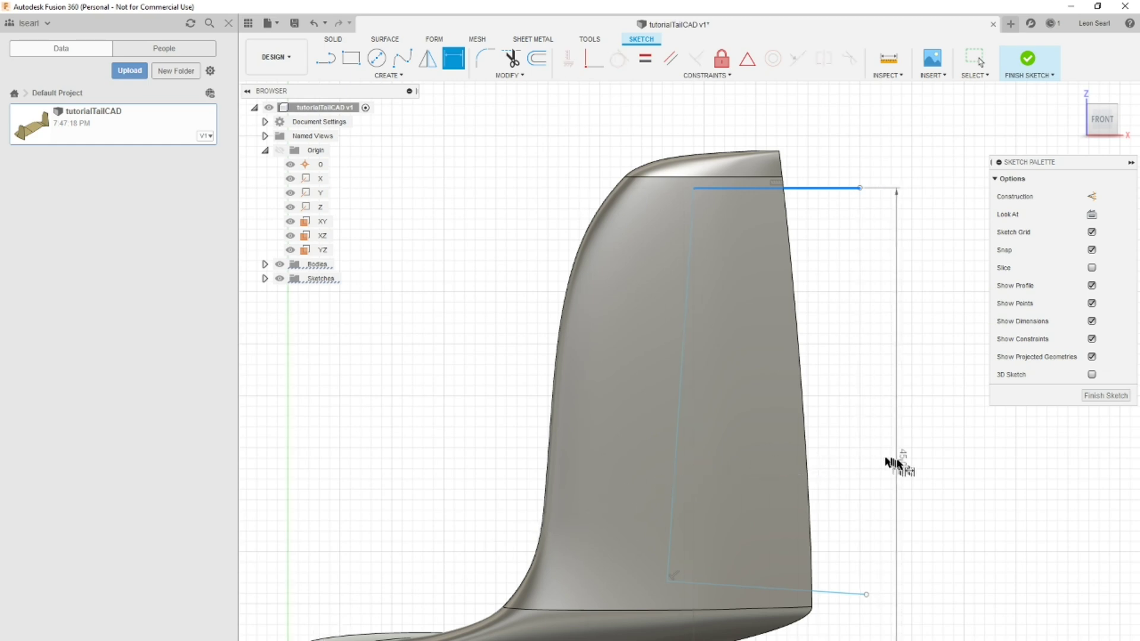
click(912, 419)
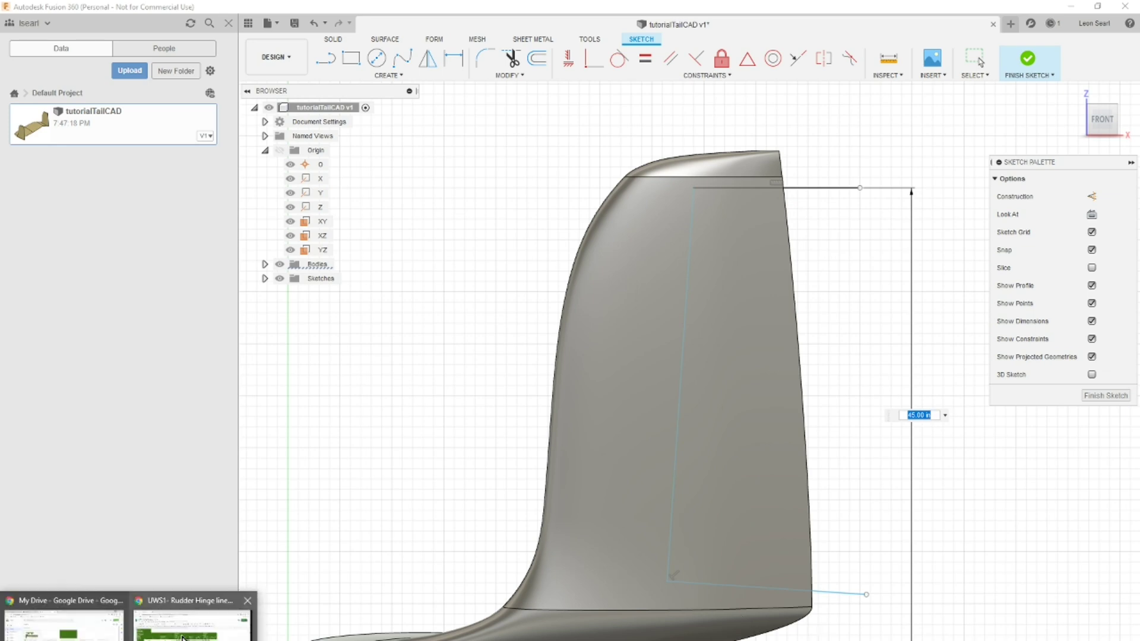
click(196, 621)
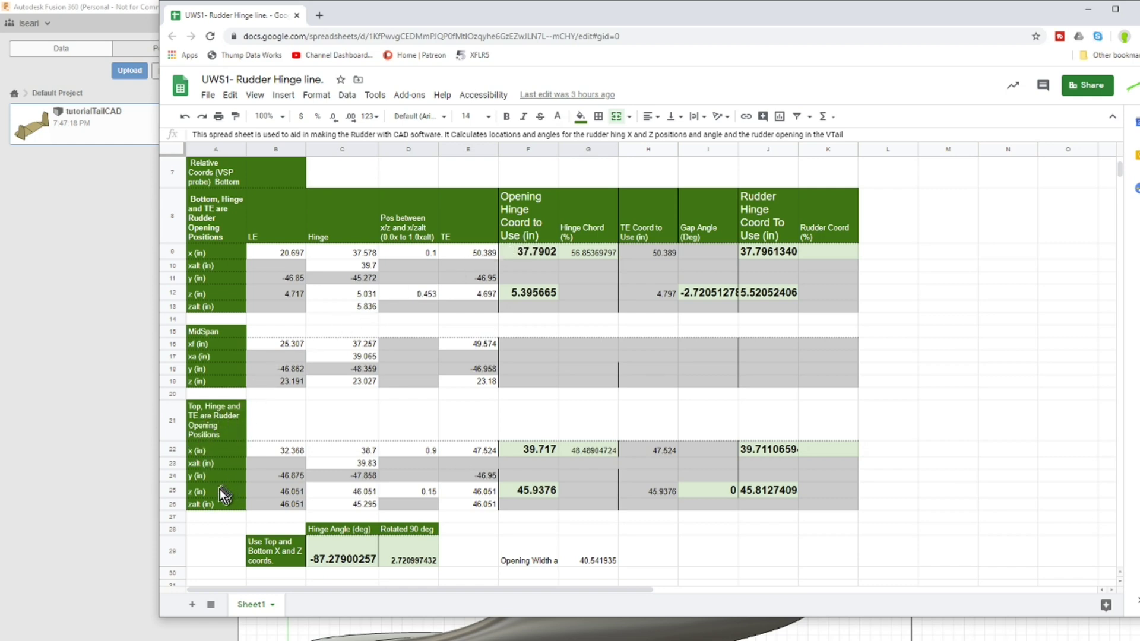
- Check the formula for the top hinge z coordinate 45.9376 in cell F25, then return to Fusion 360
click(529, 492)
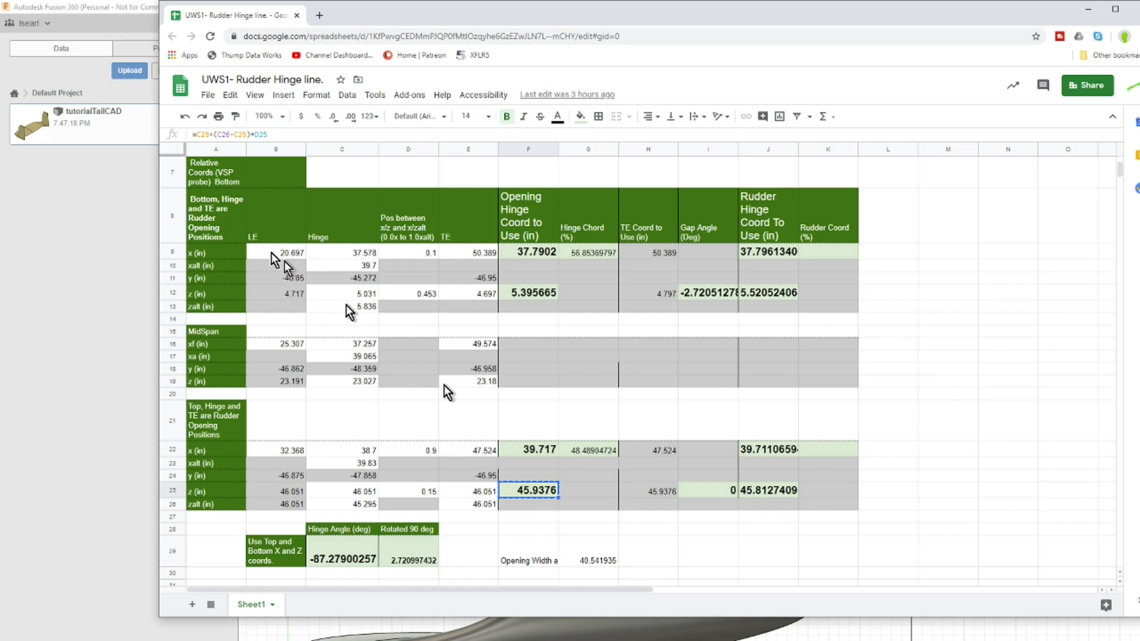
click(113, 220)
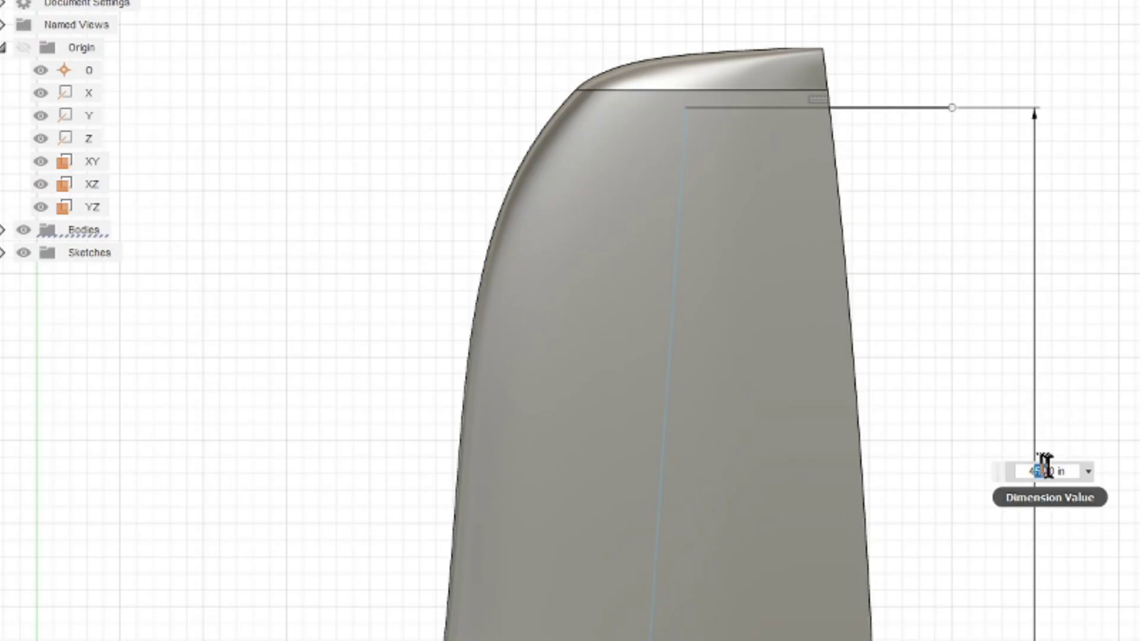
- Set the top hinge line height dimension to 45.9376 in
drag(1055, 471, 1029, 471)
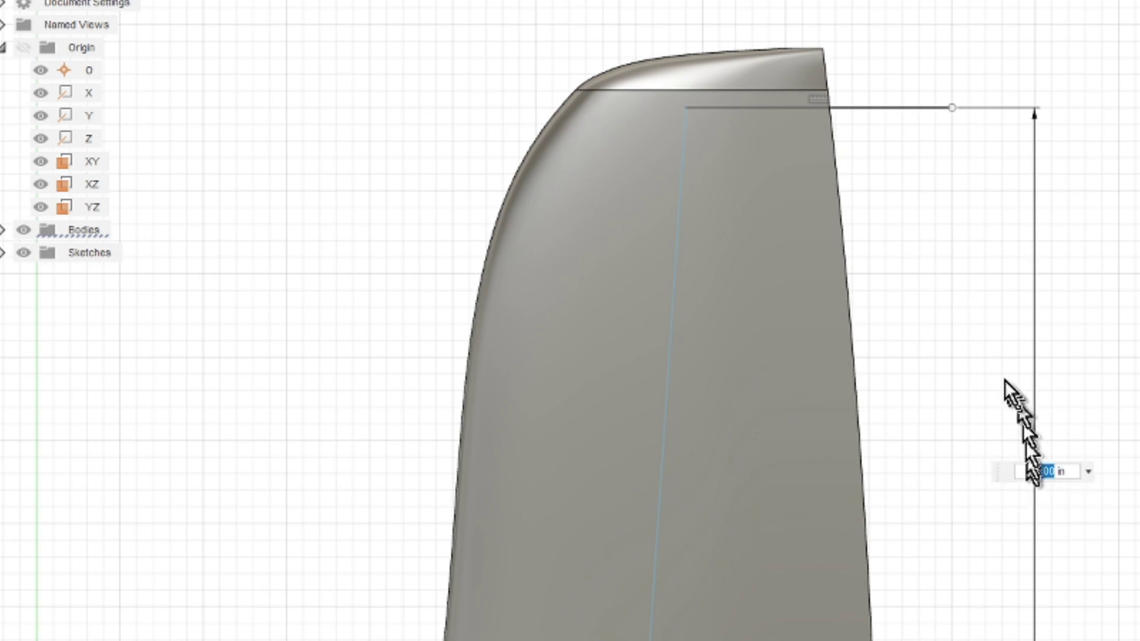
text(45.9376)
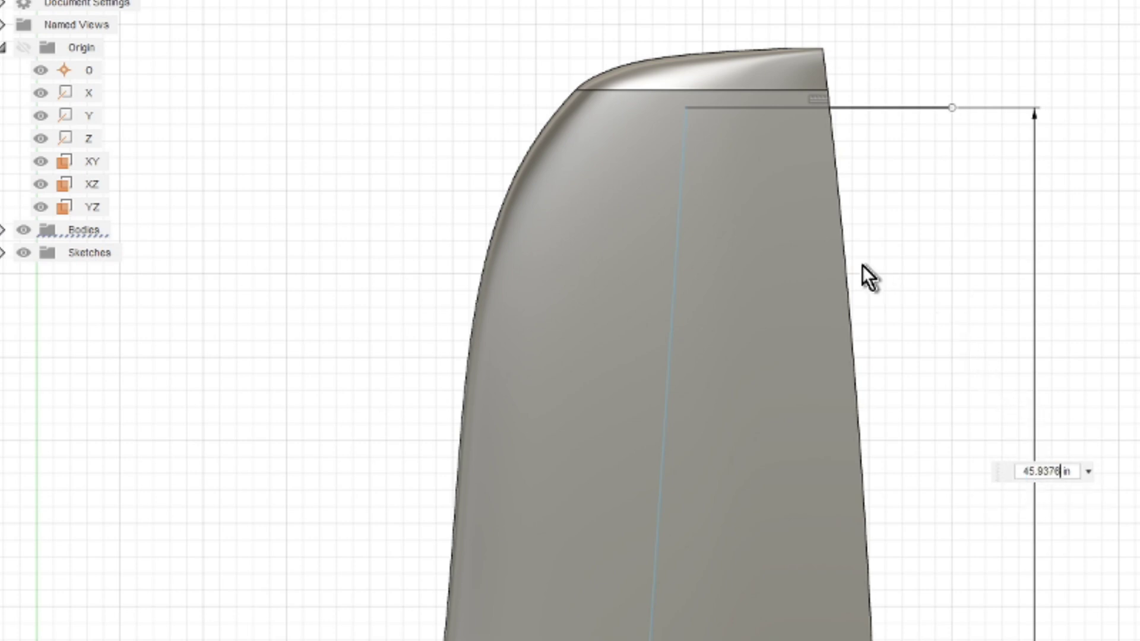
key(Return)
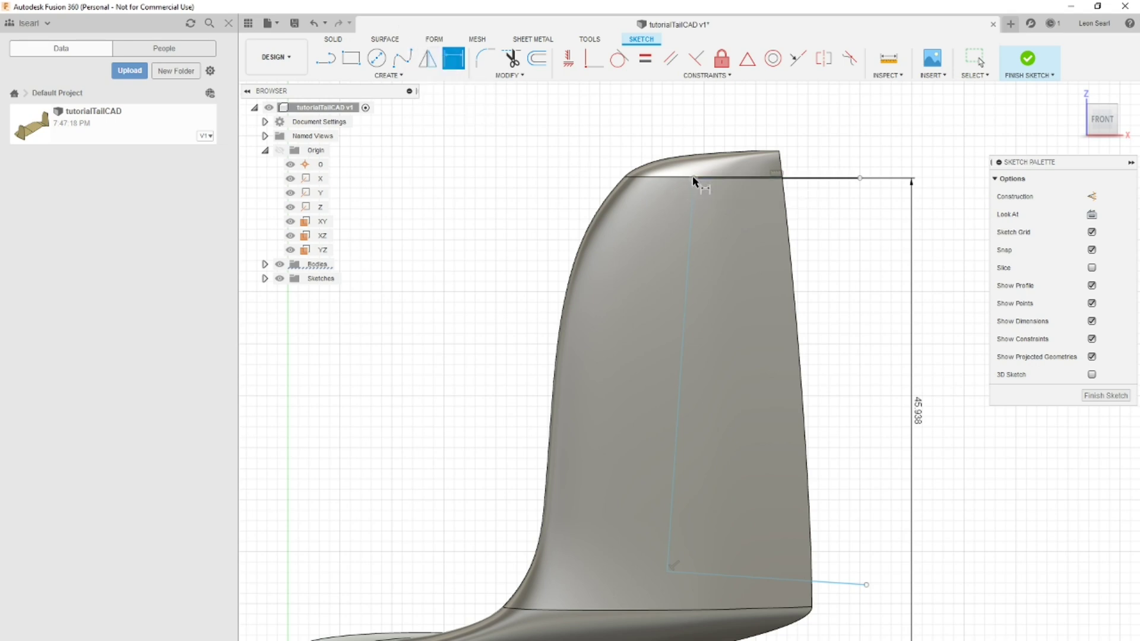
- Add a horizontal dimension (39.00 in) from the origin axis to the top hinge point
click(693, 177)
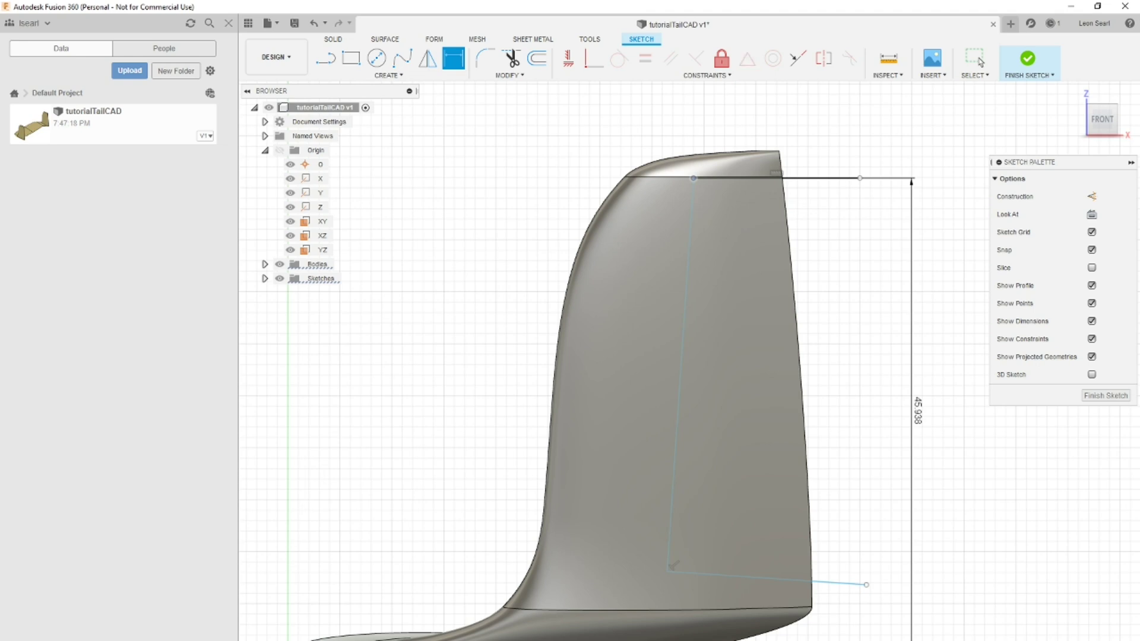
click(288, 638)
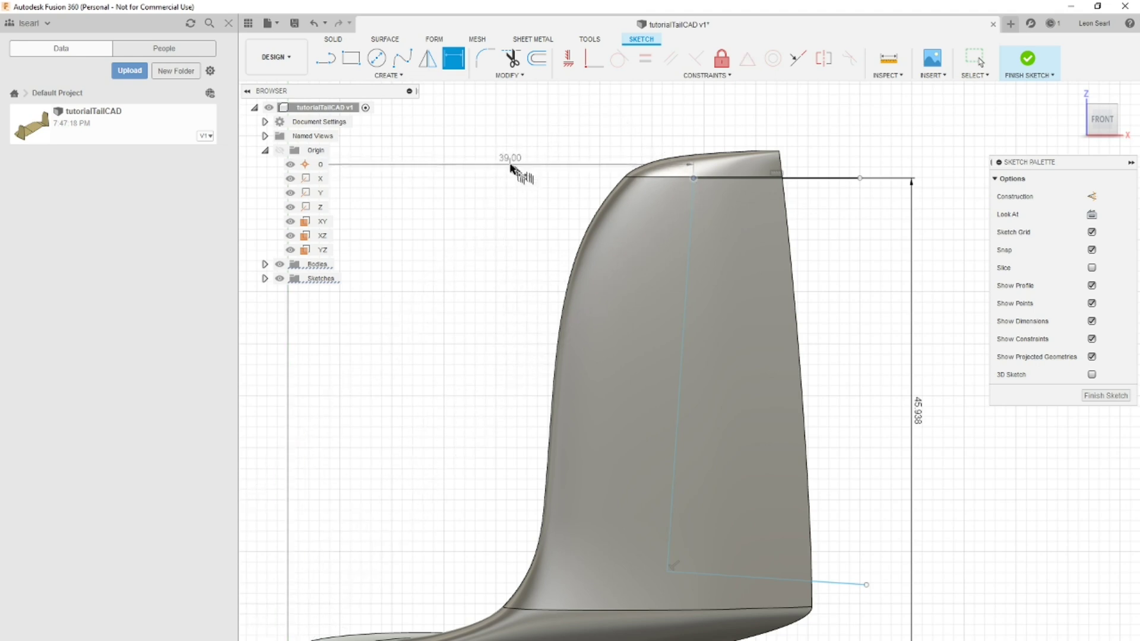
click(508, 152)
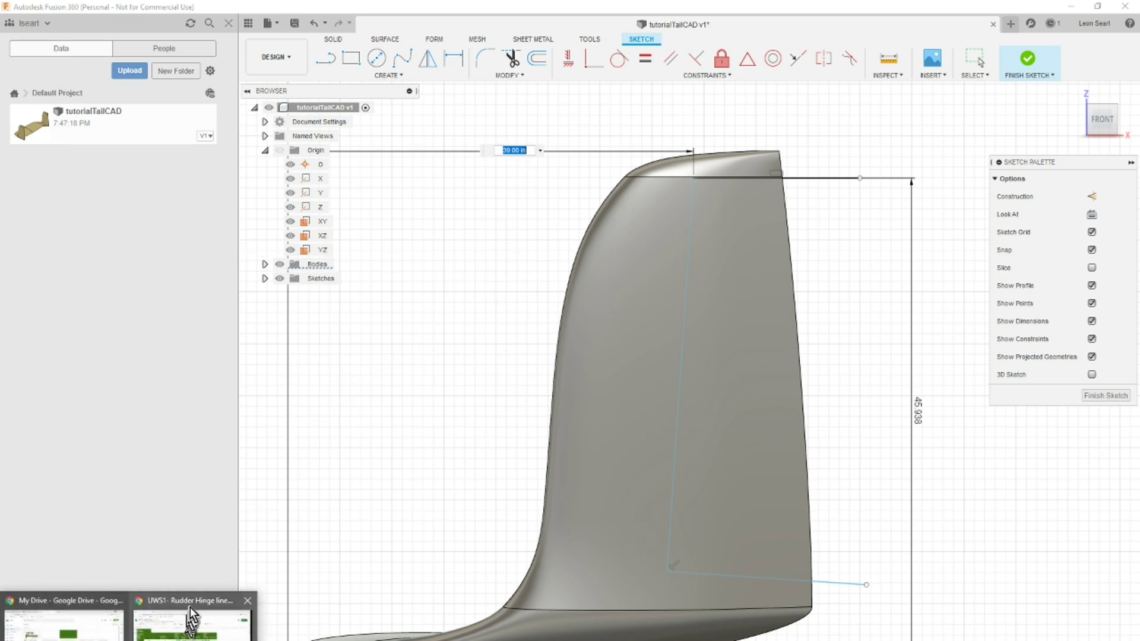
click(190, 606)
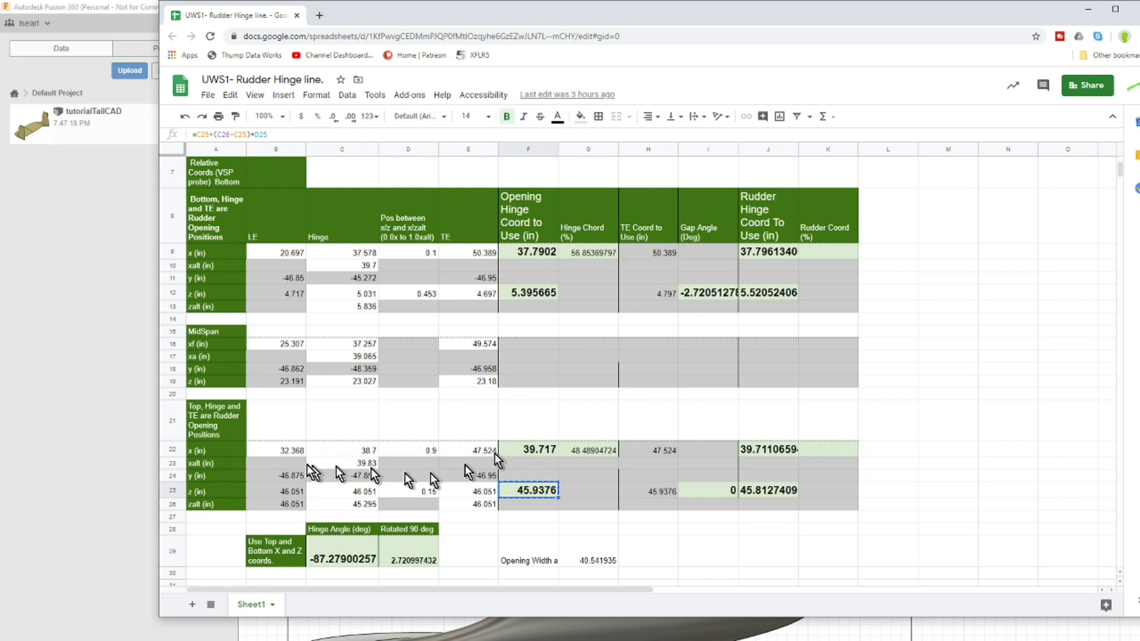
- Copy the top hinge x coordinate 39.717 from cell F22 and go back to the sketch
key(ctrl+c)
click(535, 455)
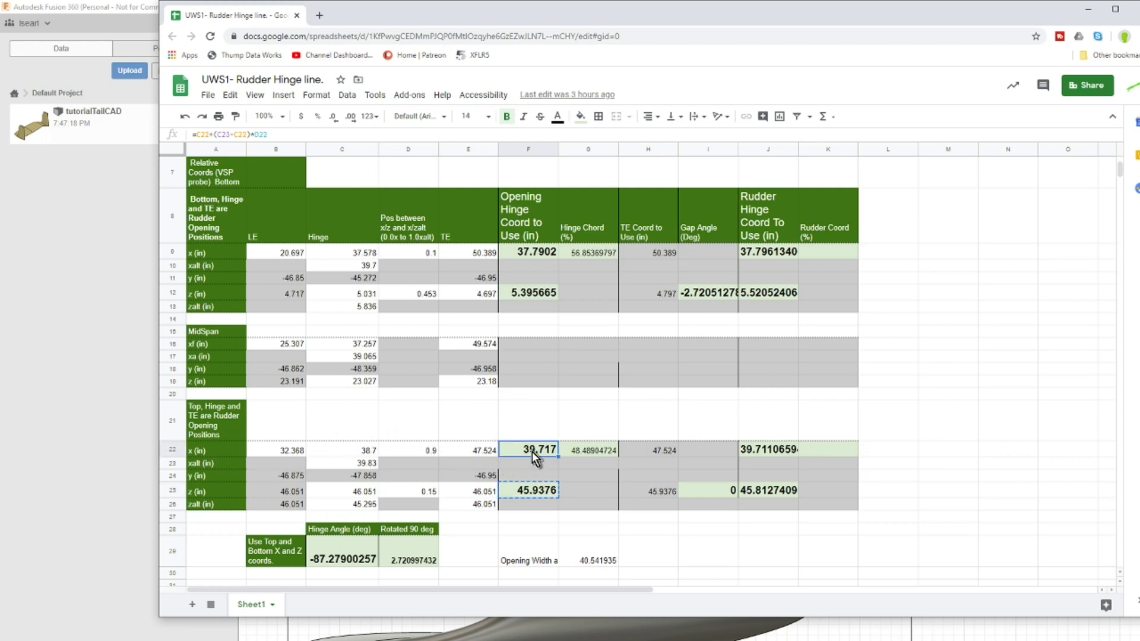
click(92, 346)
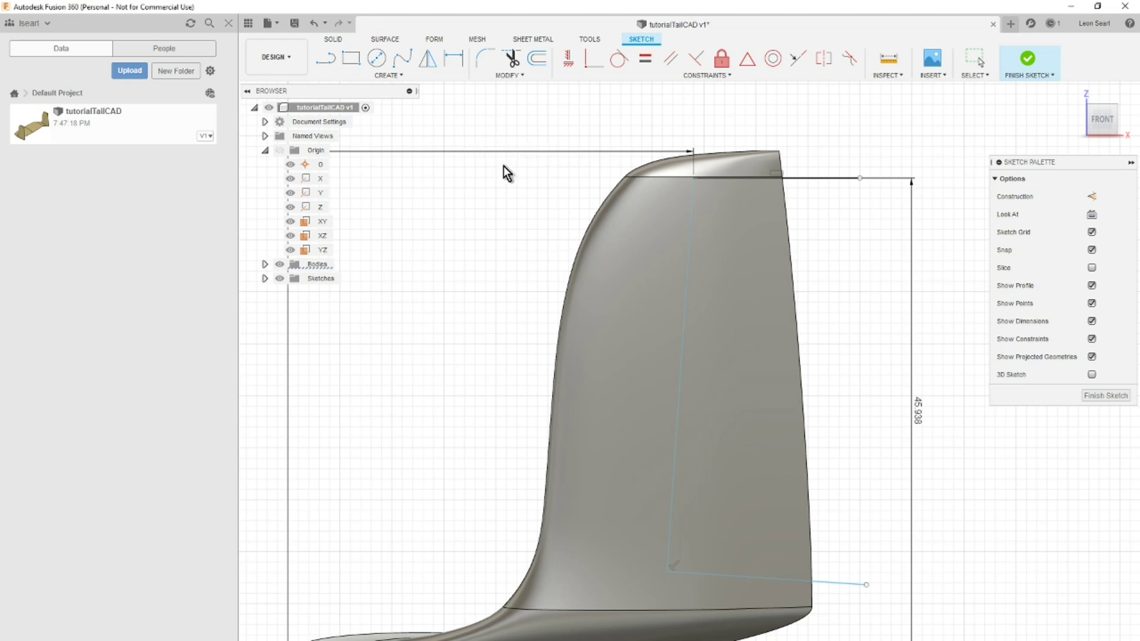
- Set the top hinge horizontal offset to 39.717 in and add a vertical dimension to the bottom hinge point
key(Return)
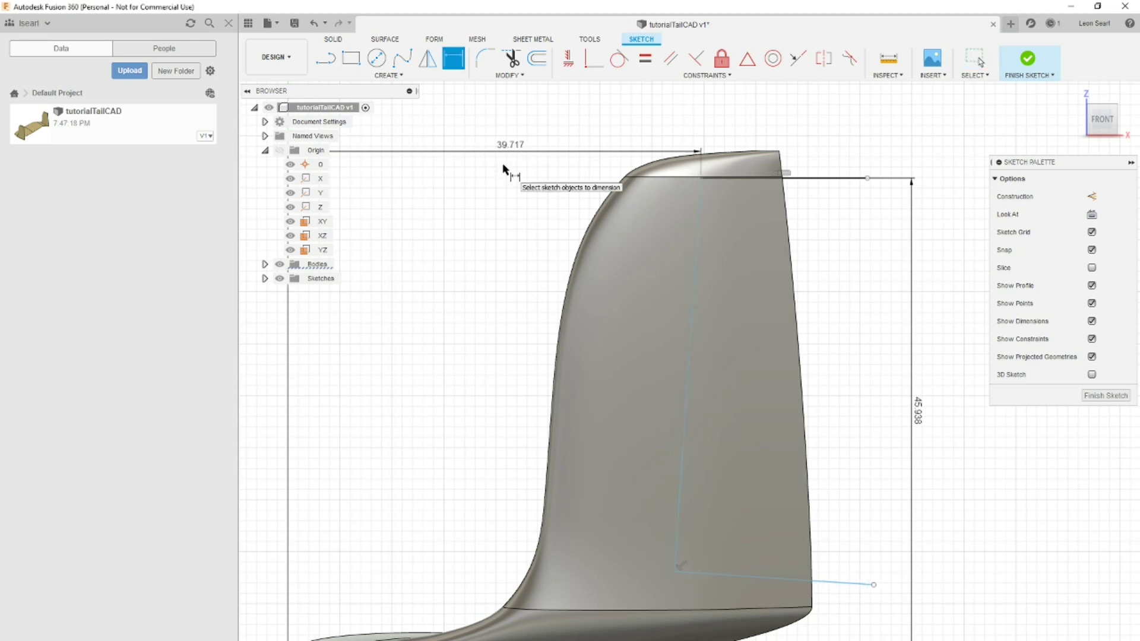
click(674, 571)
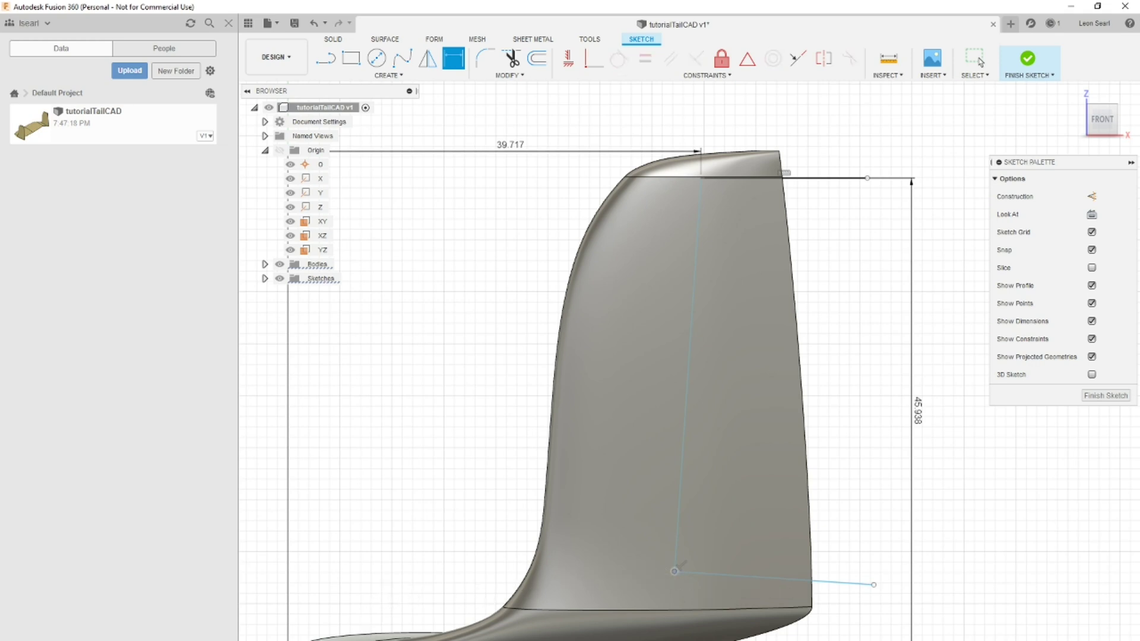
click(898, 614)
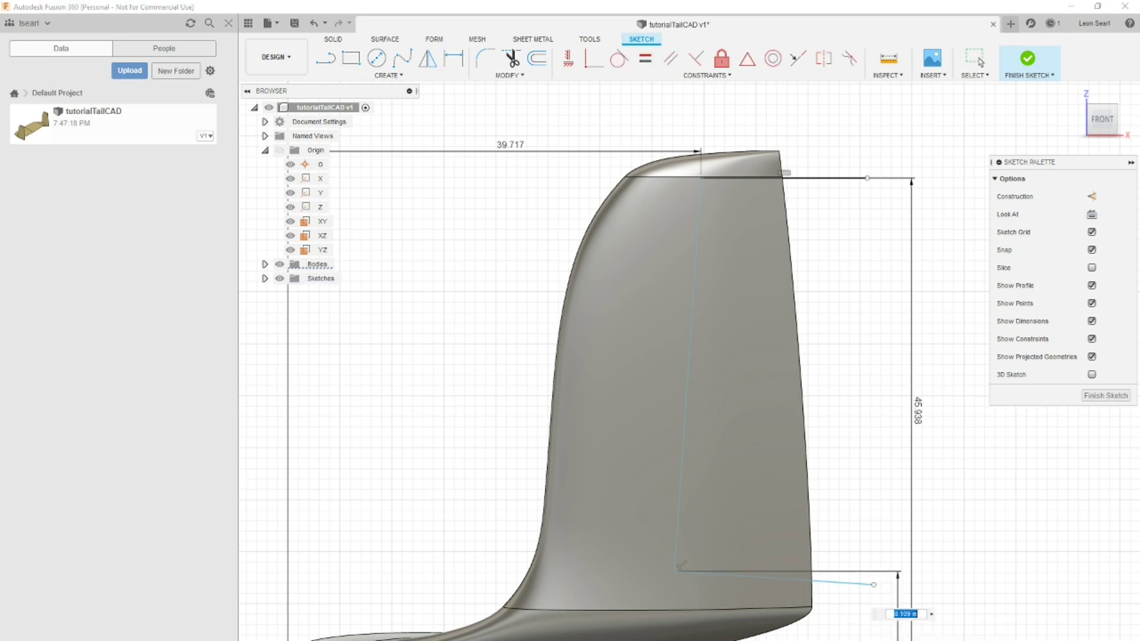
- Copy the bottom hinge z coordinate from cell F12 and set the bottom height to 5.396 in
mouse_move(168, 625)
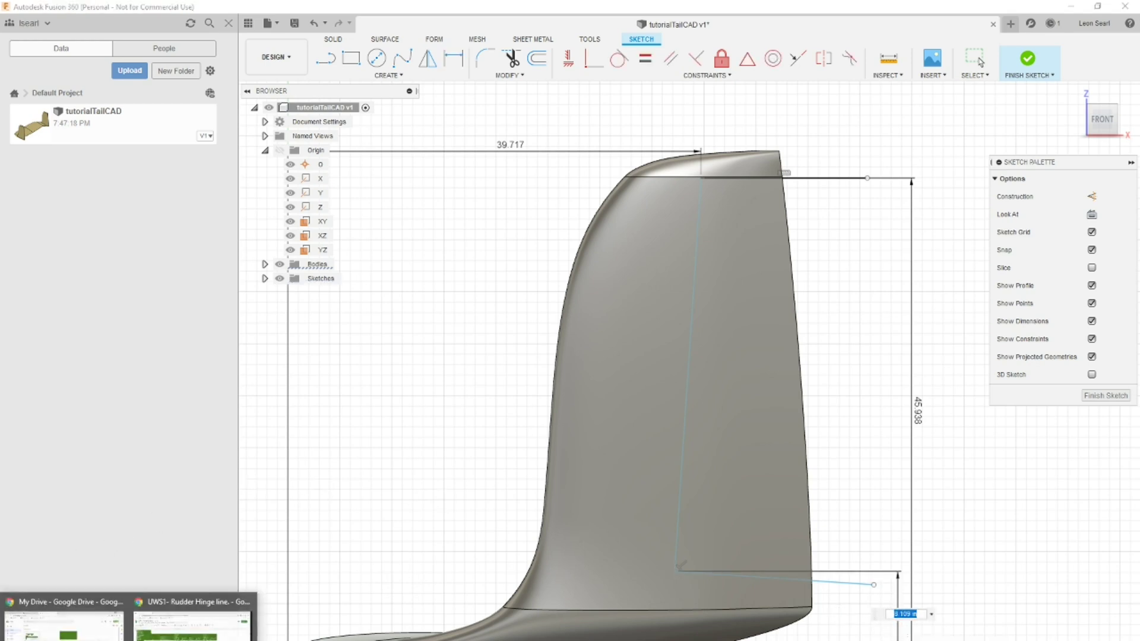
click(172, 601)
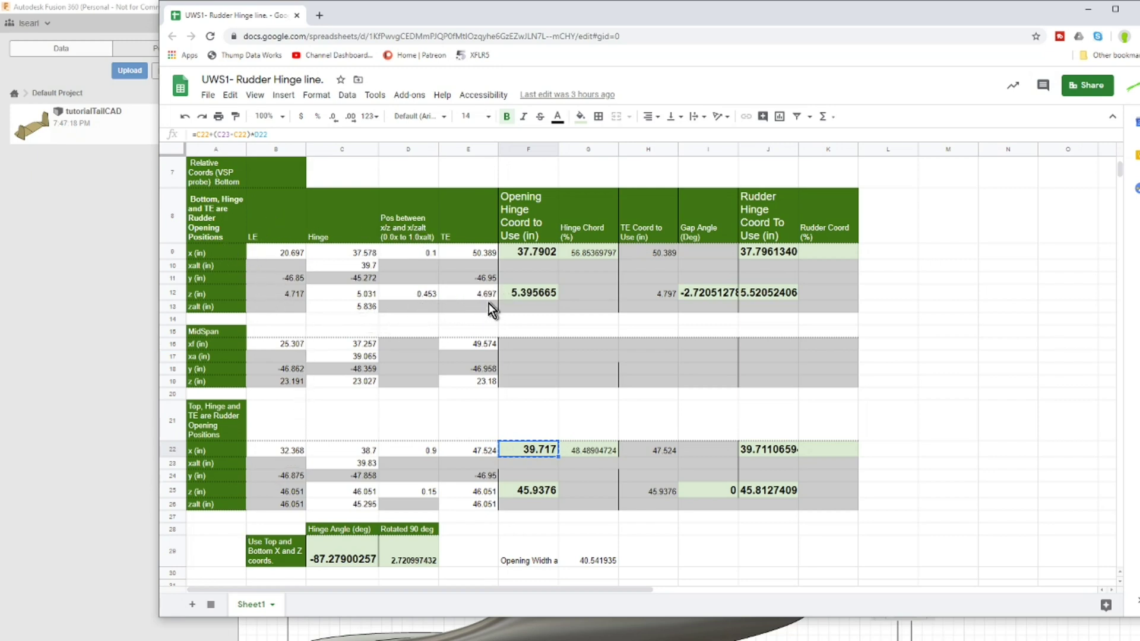
click(536, 295)
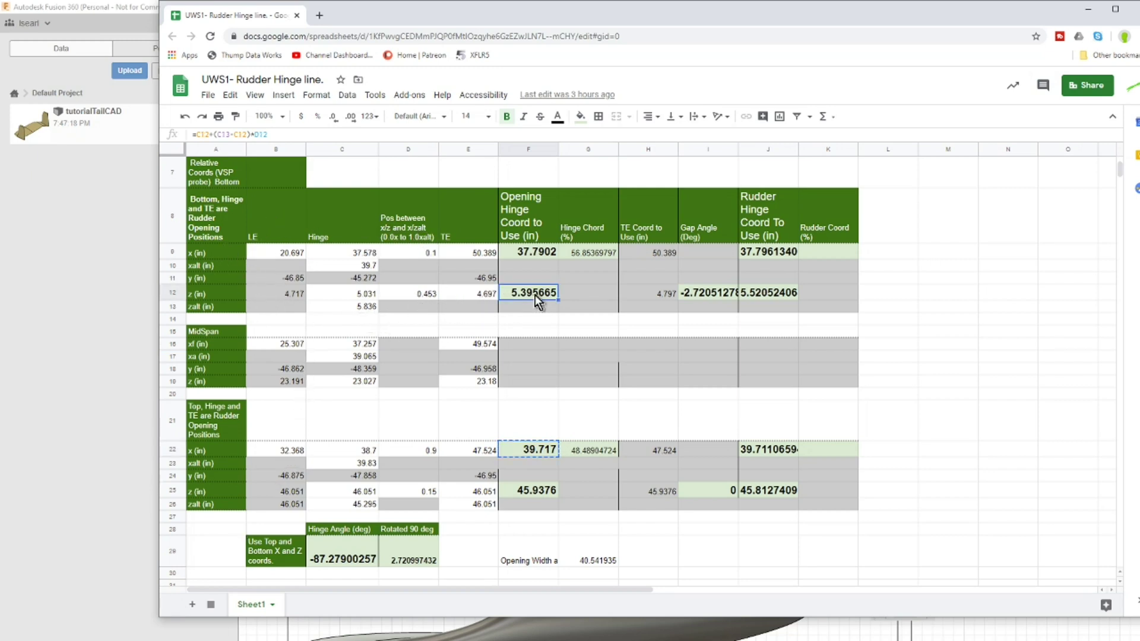
key(ctrl+c)
click(98, 350)
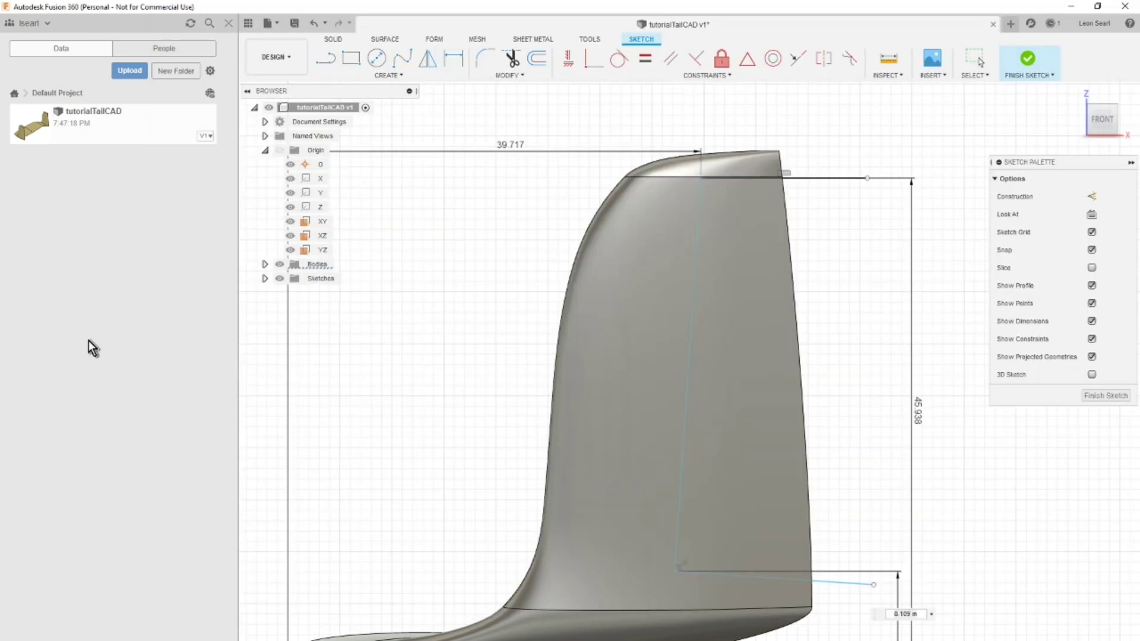
click(909, 614)
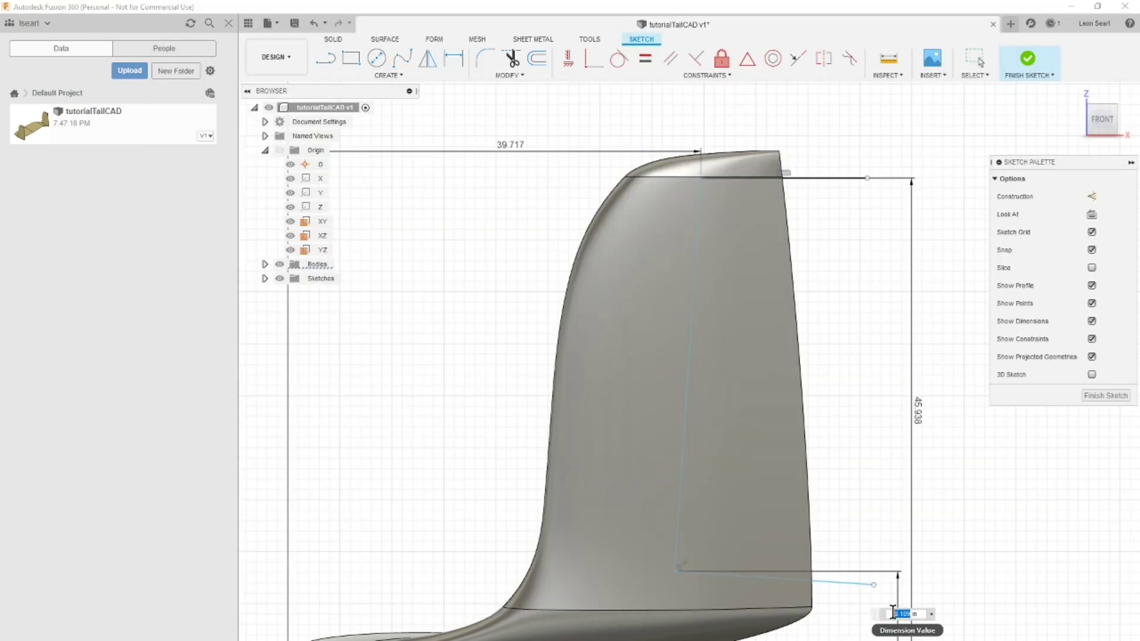
key(Return)
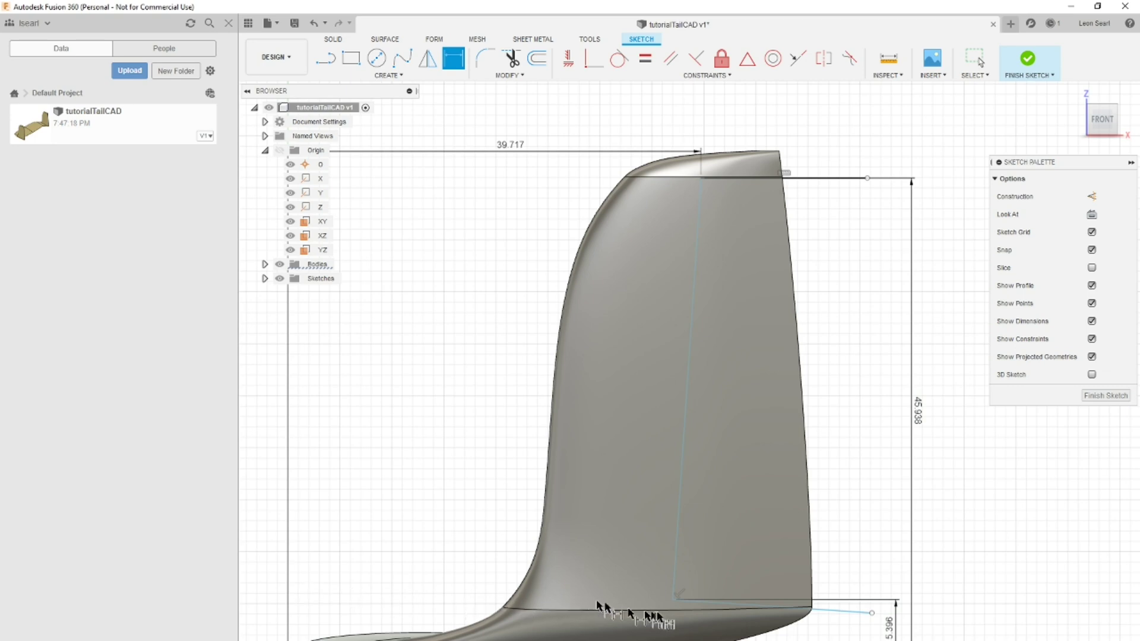
- Dimension the bottom hinge point horizontally from the origin axis, currently 36.984 in
click(673, 600)
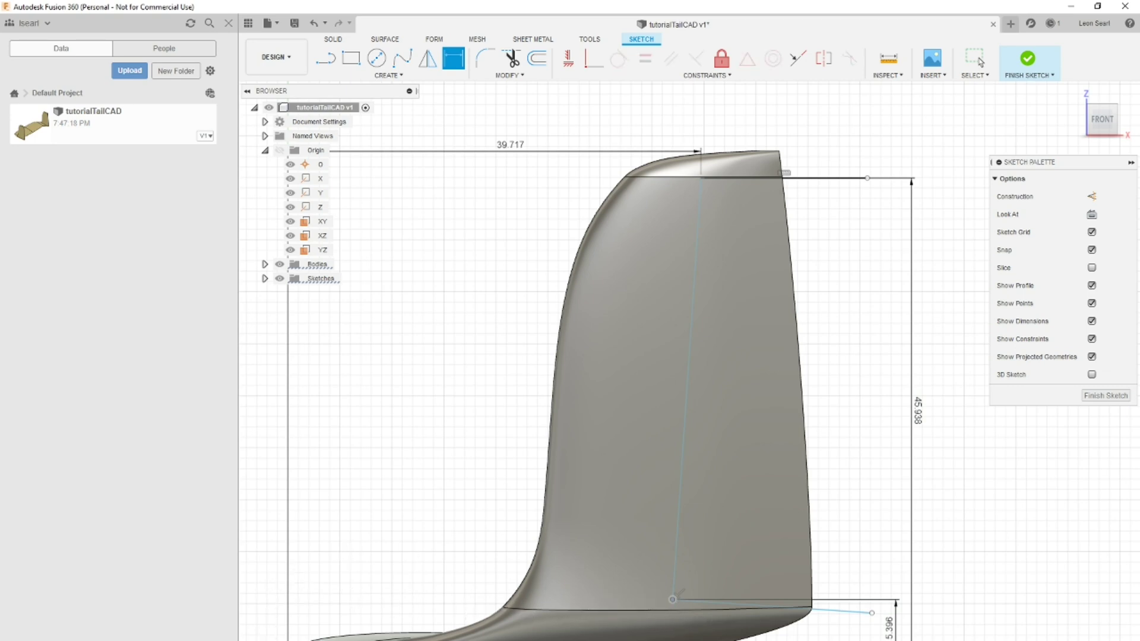
click(289, 627)
click(424, 570)
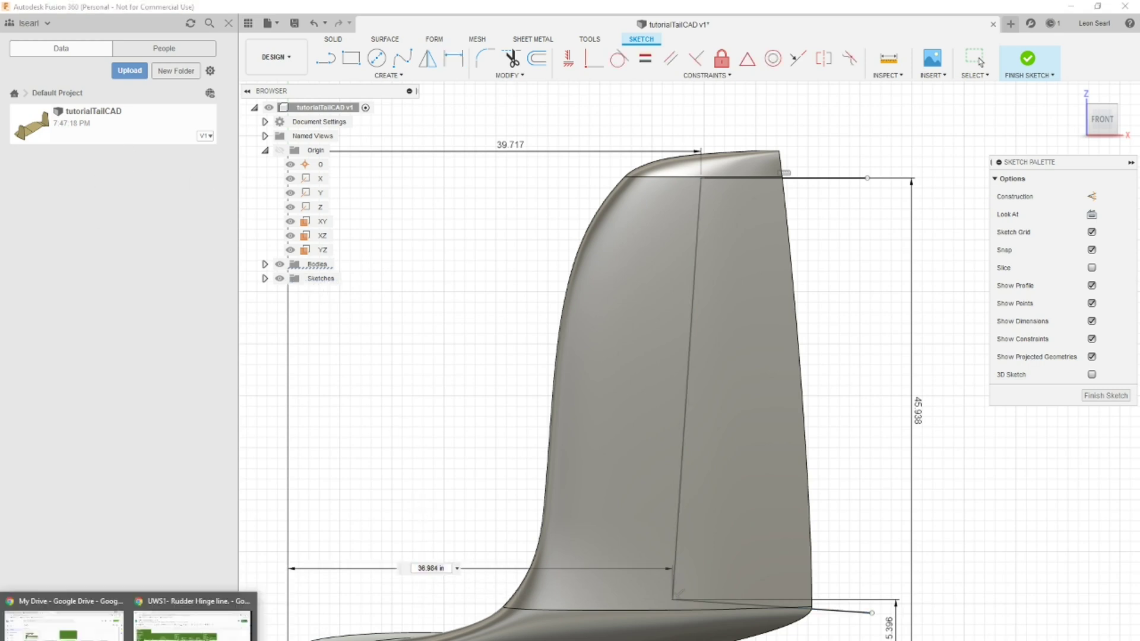
click(198, 607)
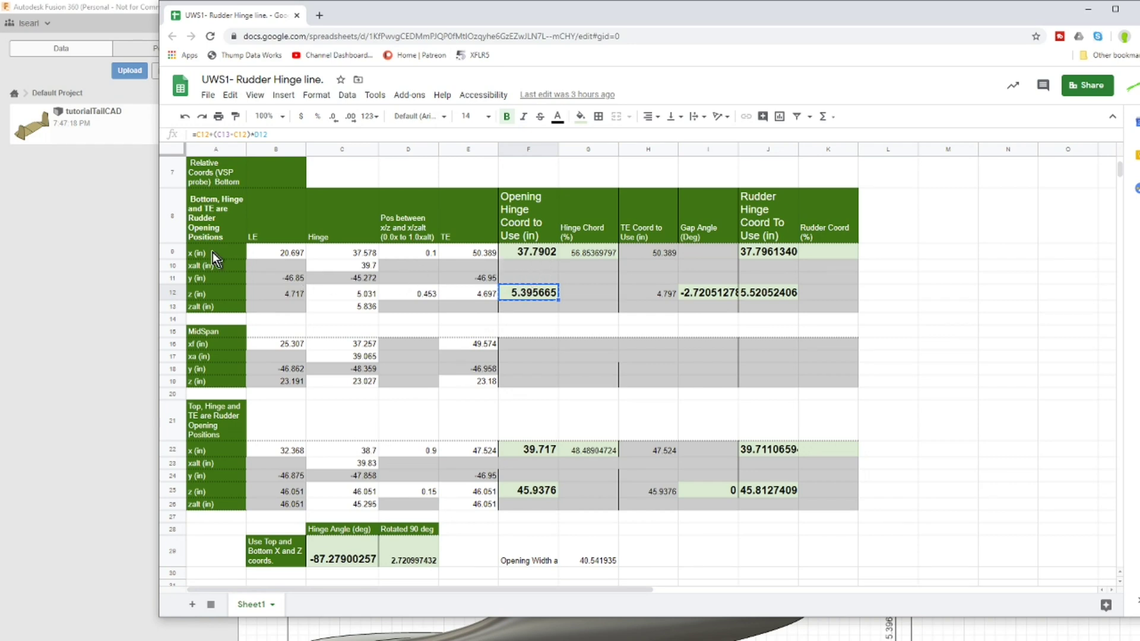
- Copy the bottom hinge x coordinate 37.7902 from cell F9 and go back to the sketch
key(ctrl+c)
click(533, 250)
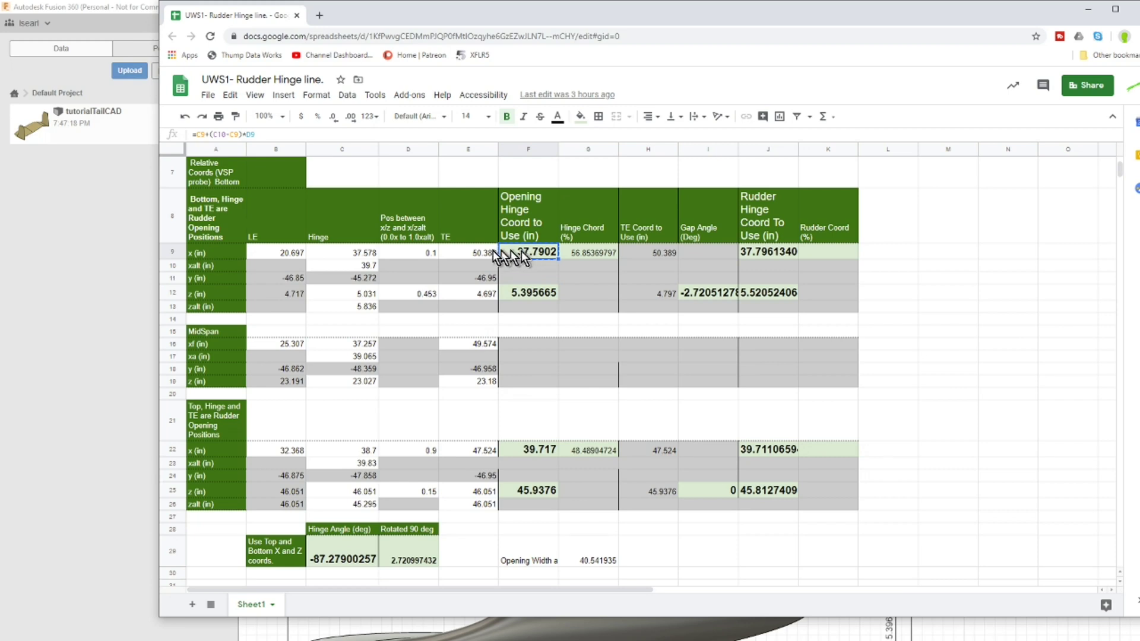
click(112, 478)
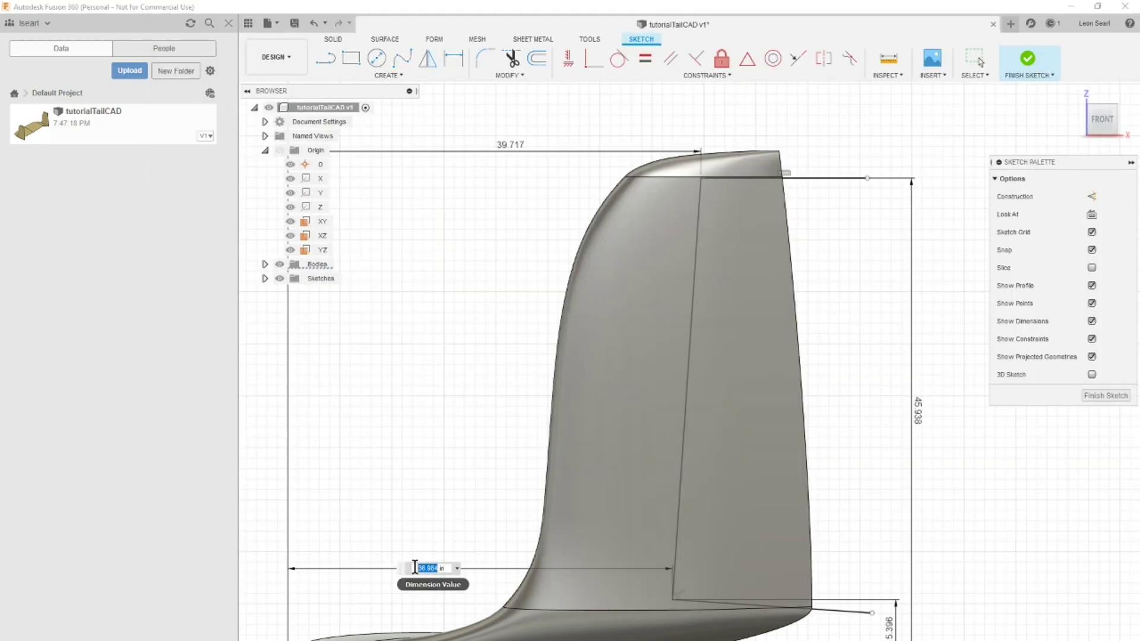
- Set the bottom hinge horizontal offset to 37.79 in and zoom to check both hinge endpoints
key(Return)
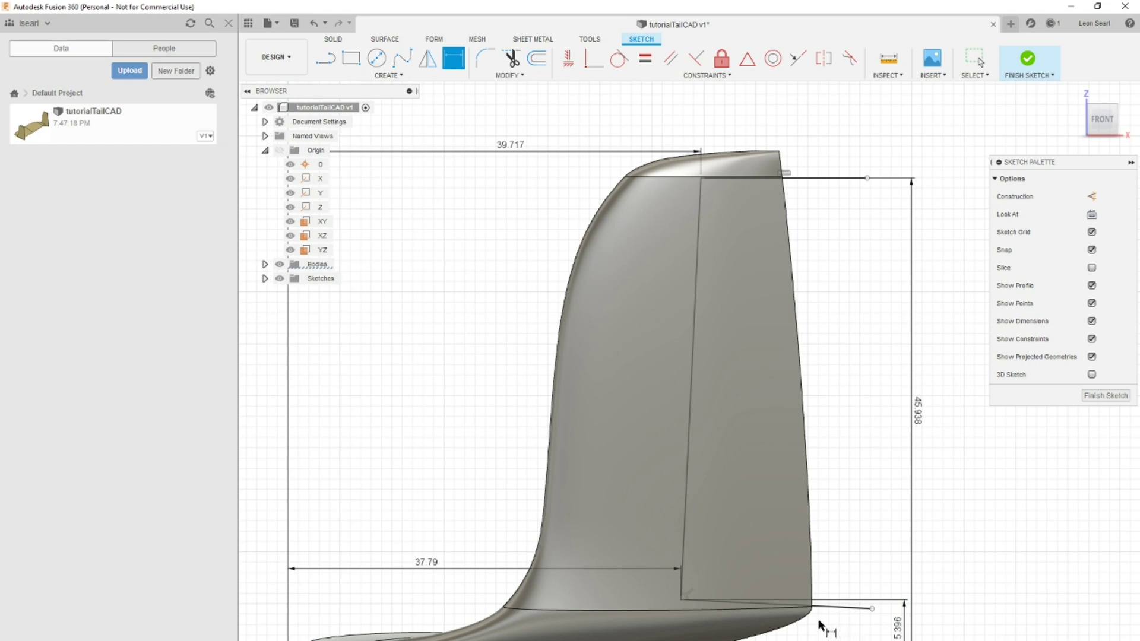
scroll(819, 623, up, 5)
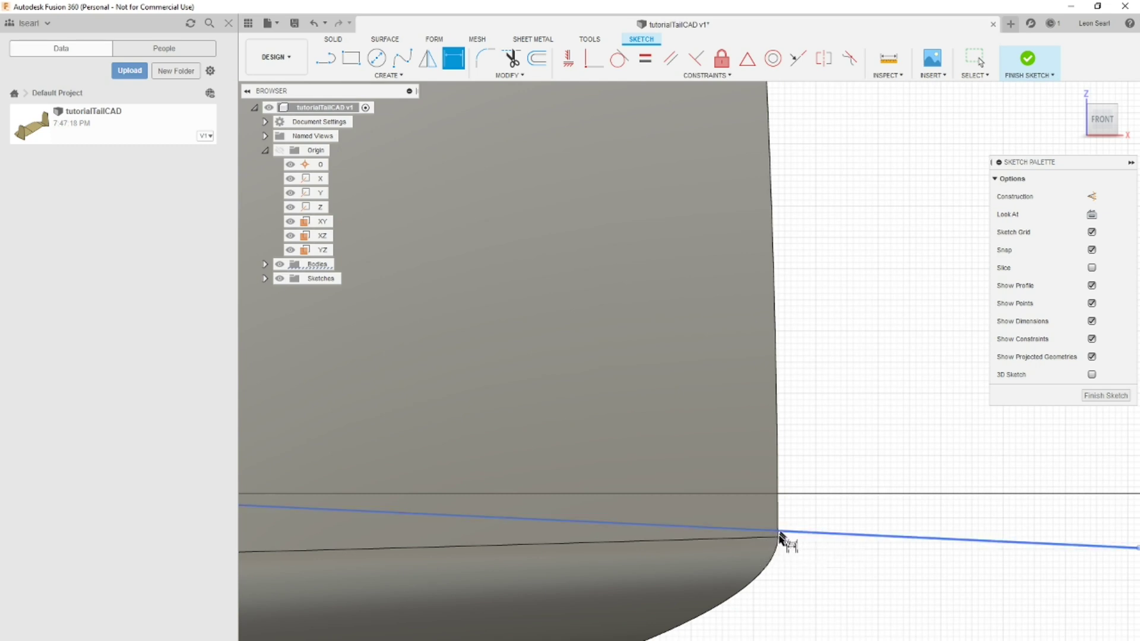
scroll(801, 582, down, 1)
scroll(800, 582, down, 5)
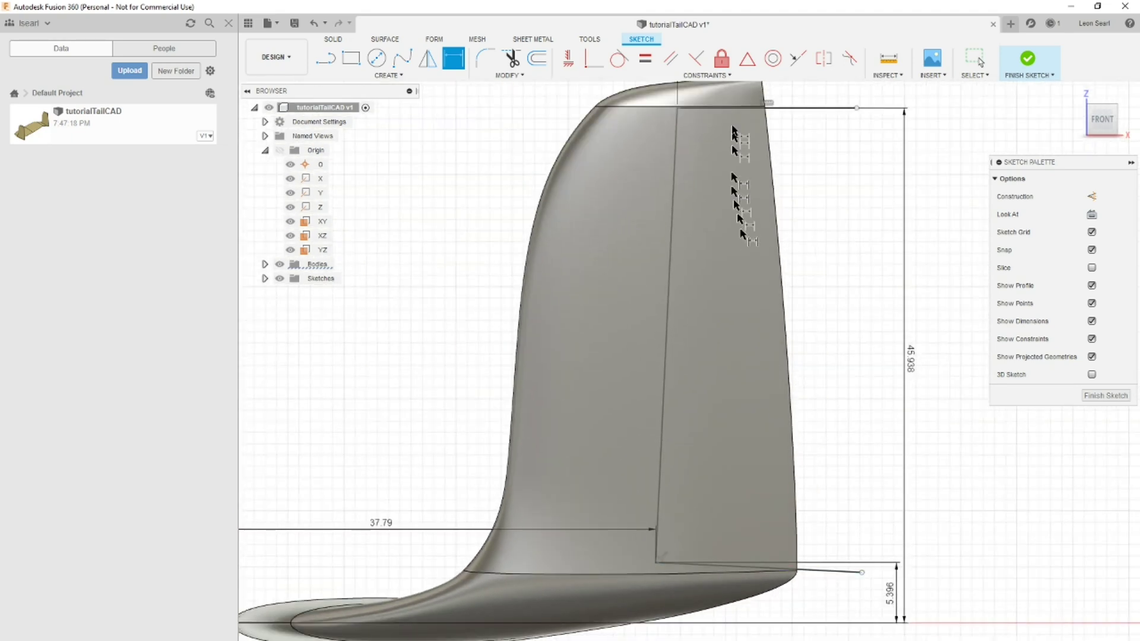
scroll(729, 94, up, 3)
scroll(729, 94, up, 4)
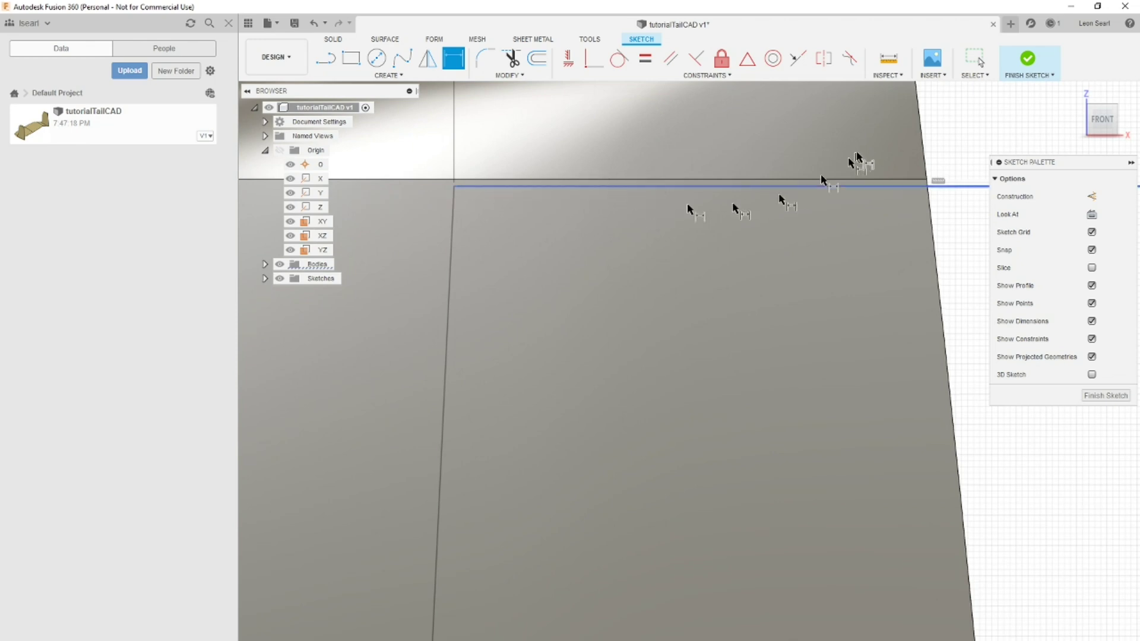
scroll(797, 420, down, 3)
scroll(823, 540, down, 6)
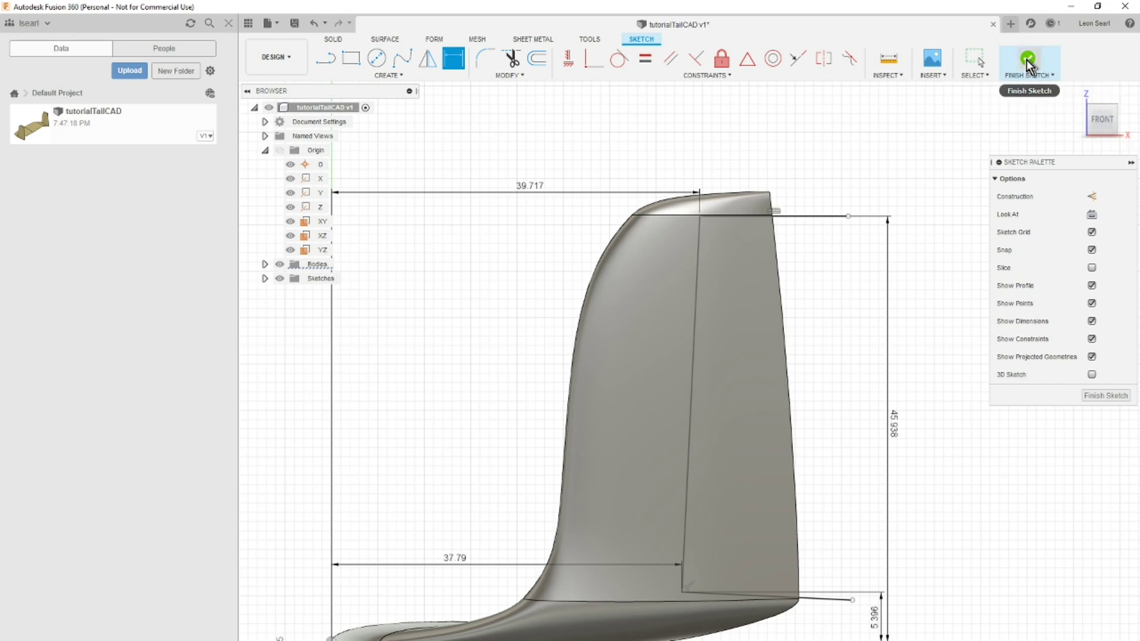
- Finish the hinge sketch, orbit the tail into perspective, and switch to the Solid tools
click(1027, 60)
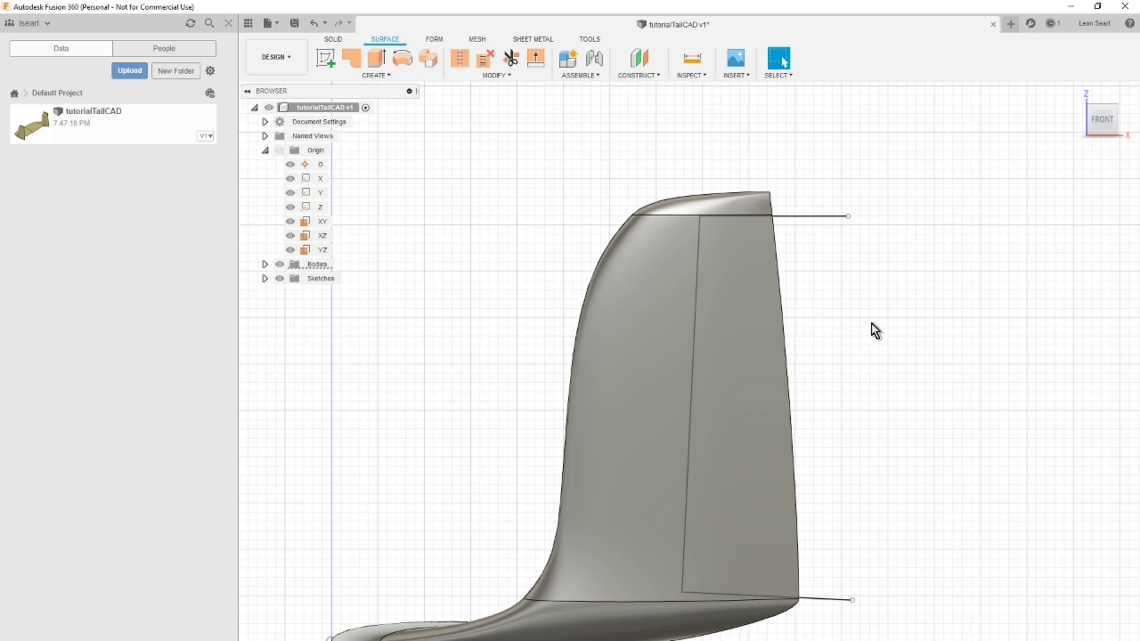
shift+middle_drag(878, 310, 858, 318)
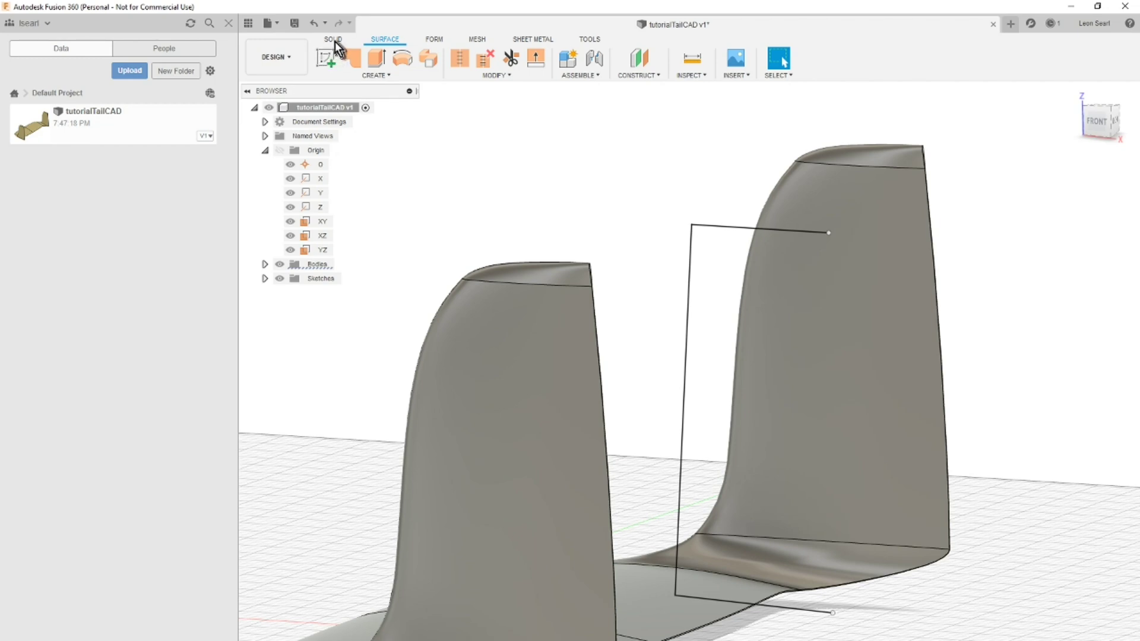
click(334, 39)
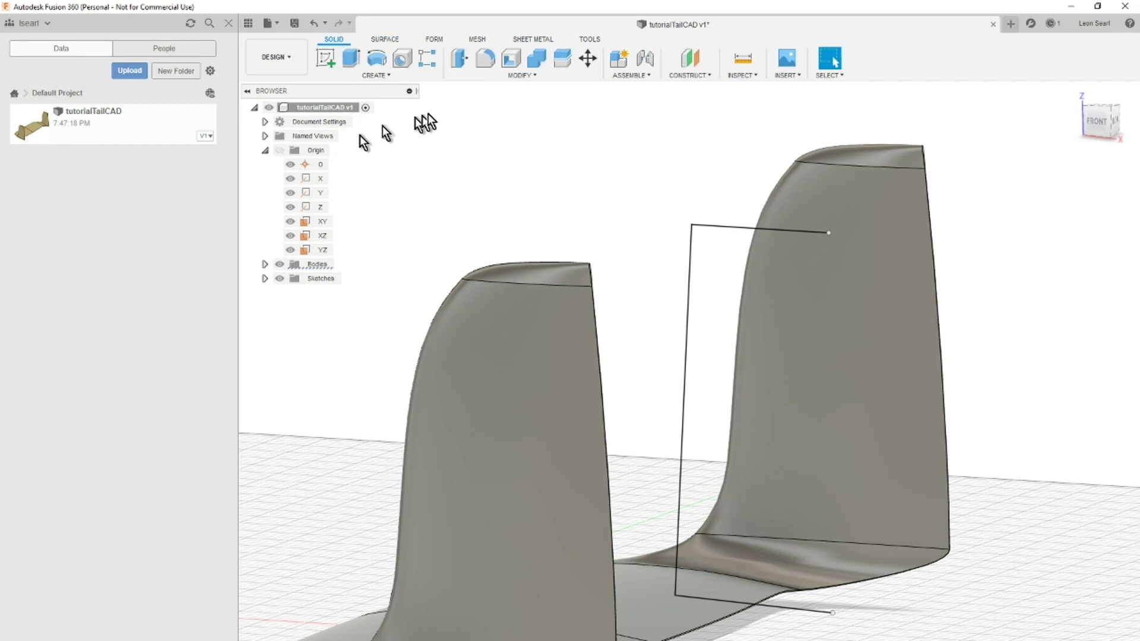
- Split the tail body using the hinge sketch as splitting tool, checking the preview before confirming
click(514, 77)
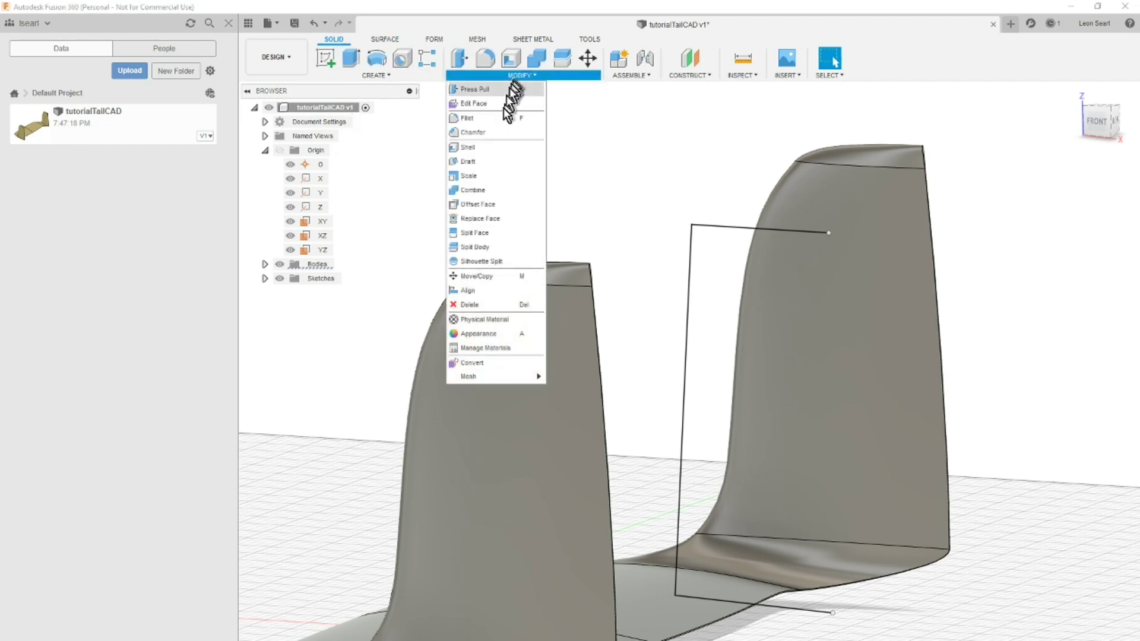
click(478, 248)
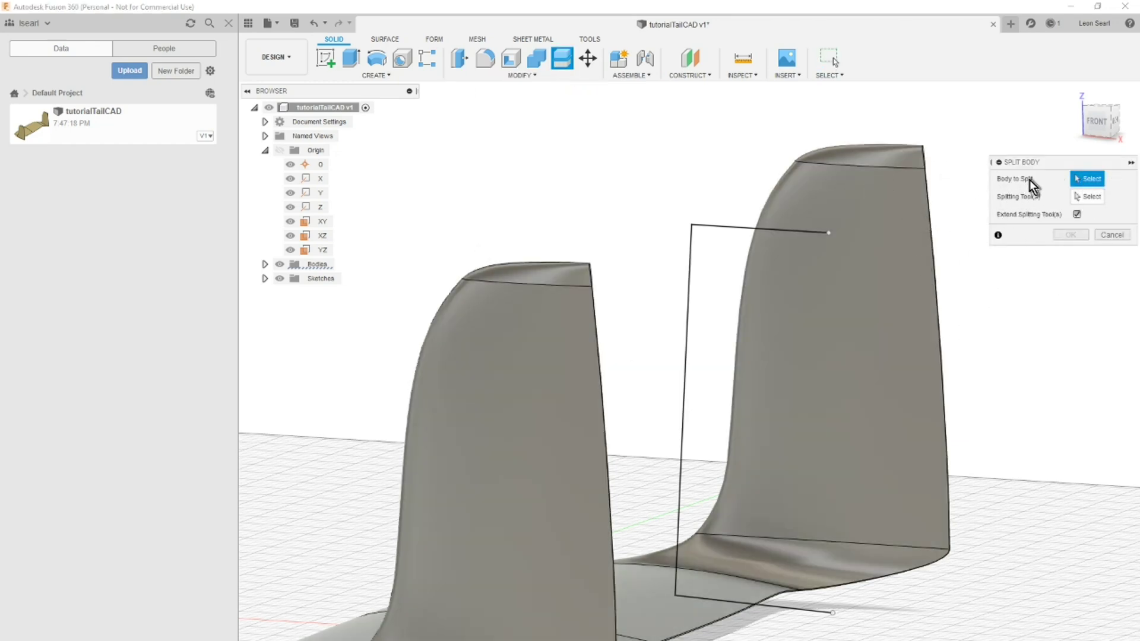
click(514, 493)
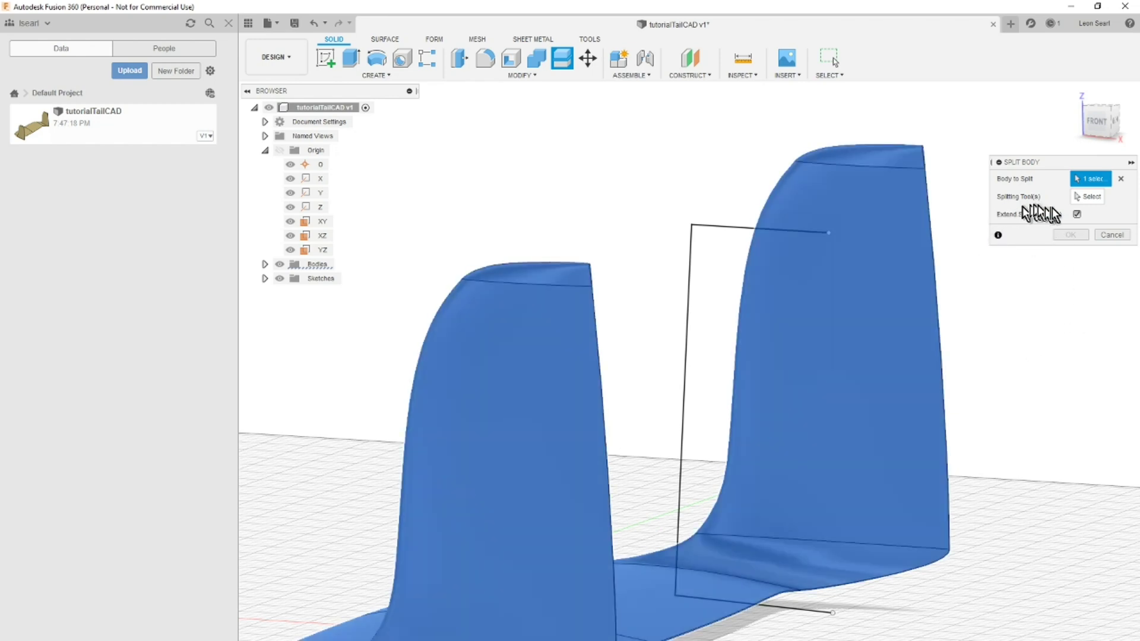
click(1089, 199)
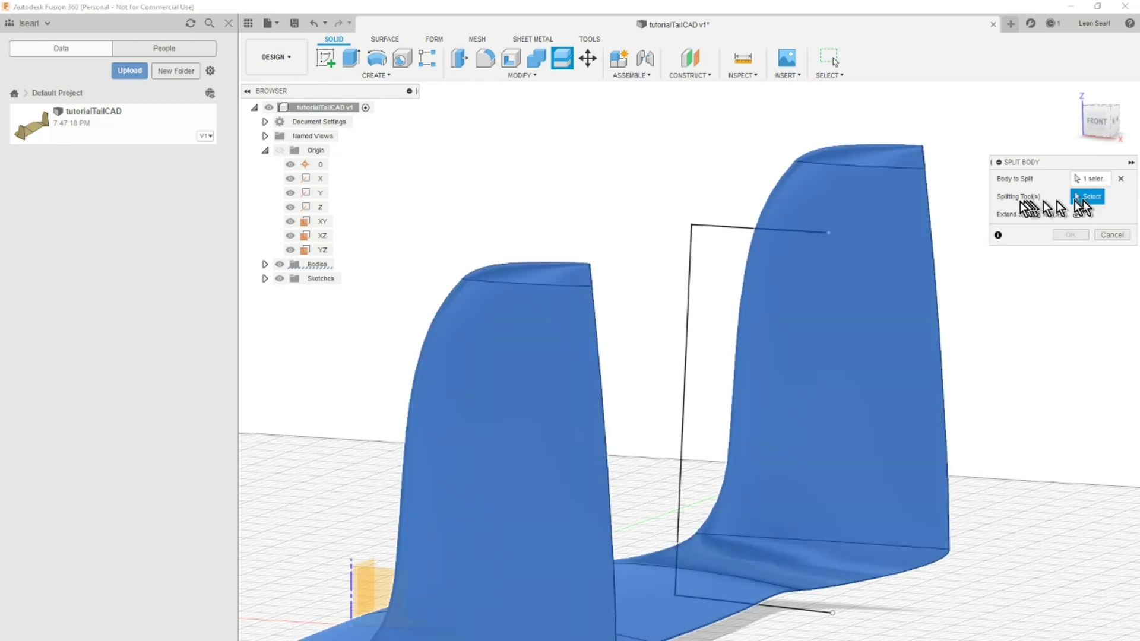
click(727, 227)
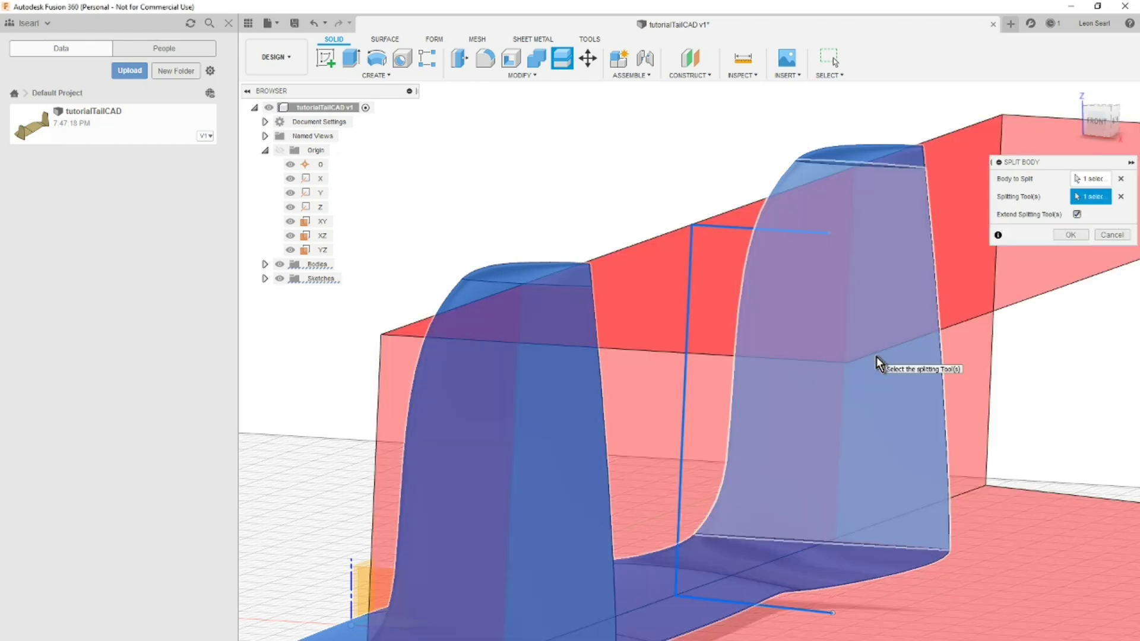
scroll(897, 481, down, 5)
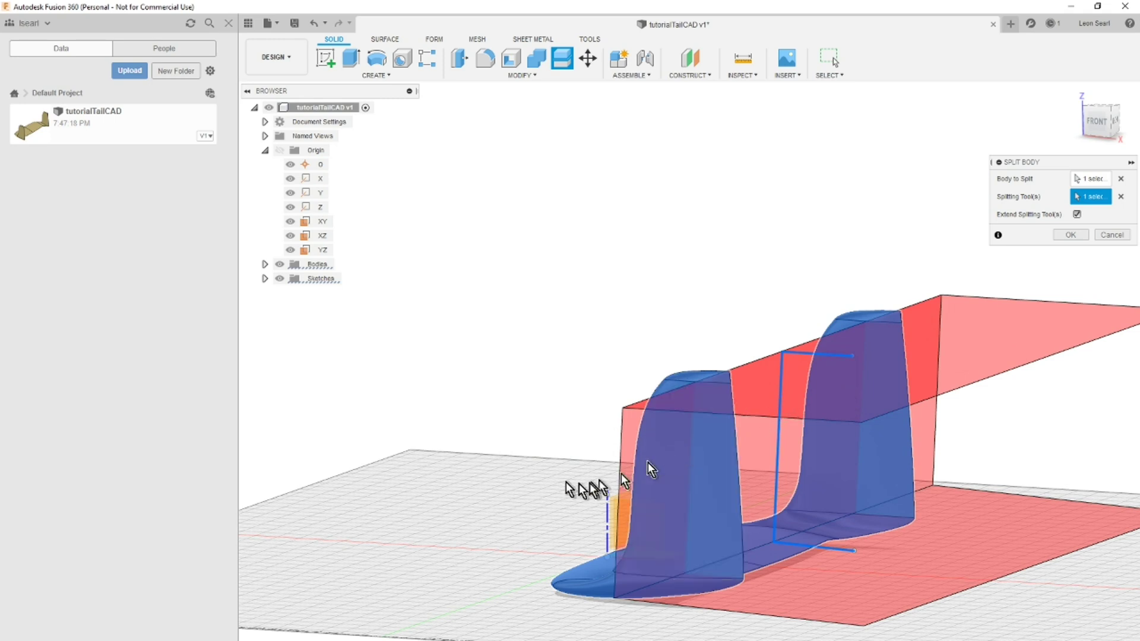
key(Return)
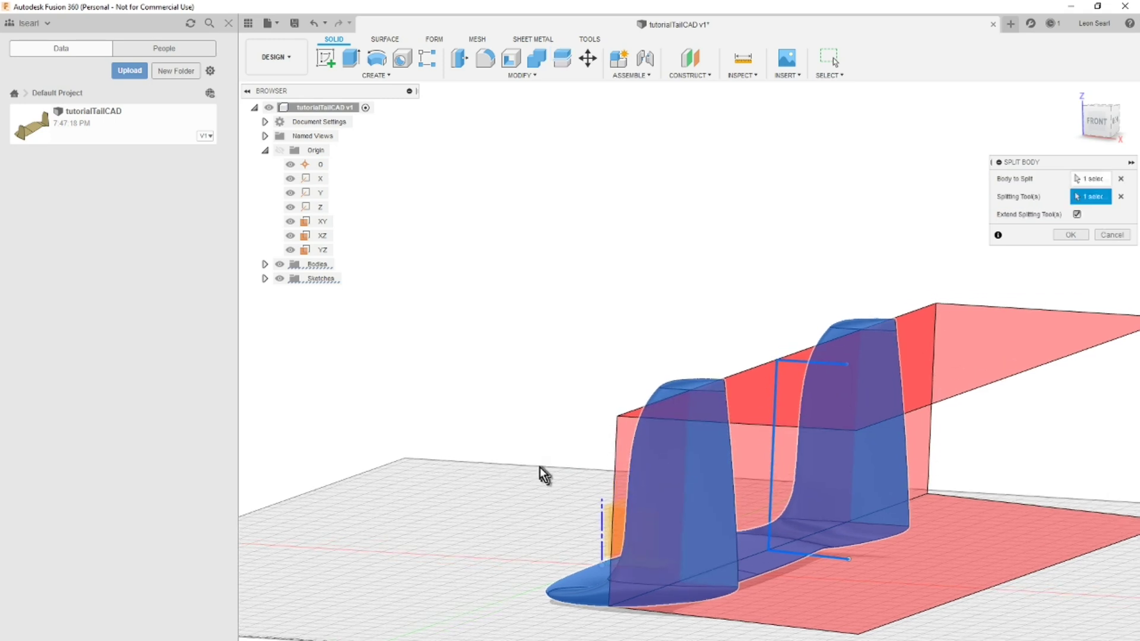
shift+middle_drag(540, 474, 565, 441)
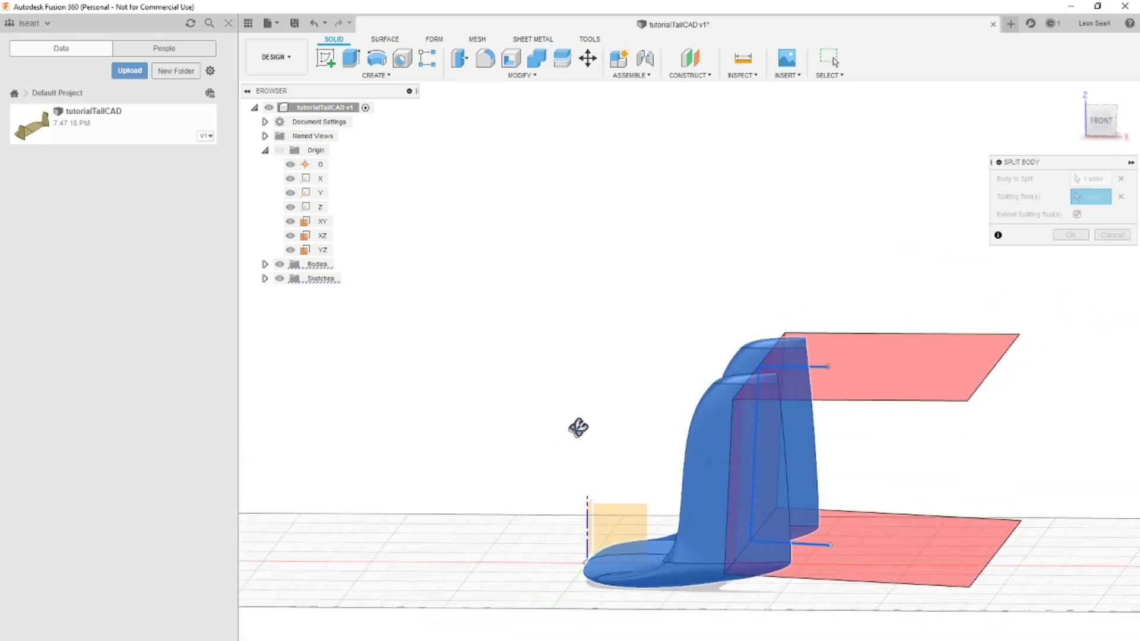
mouse_move(578, 428)
shift+middle_down()
mouse_move(577, 494)
mouse_move(572, 437)
shift+middle_up()
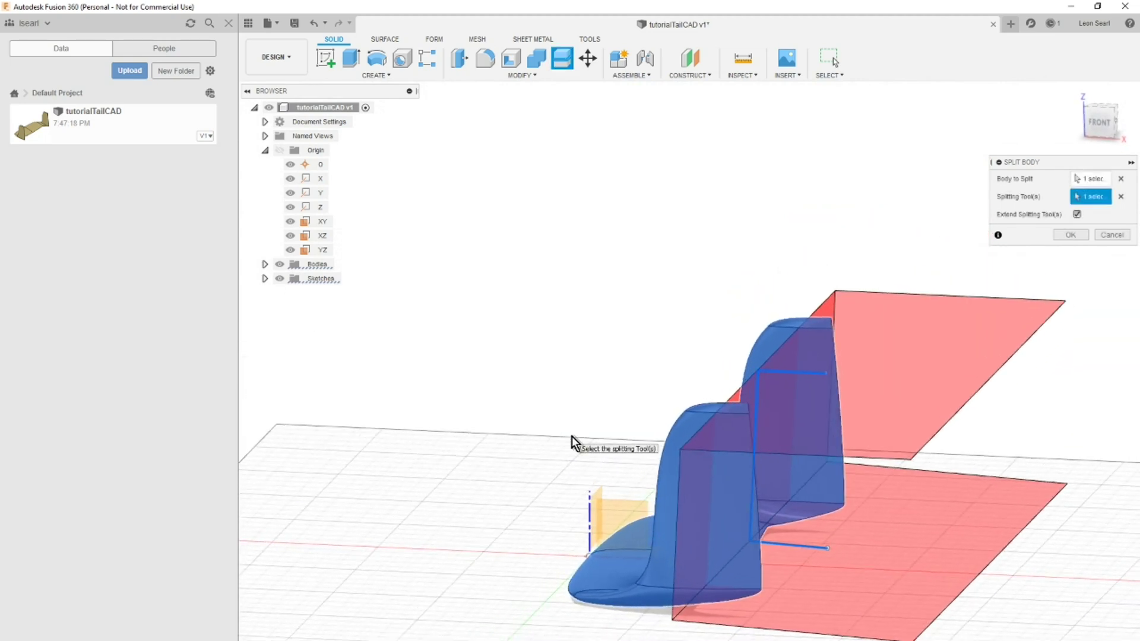
click(1072, 235)
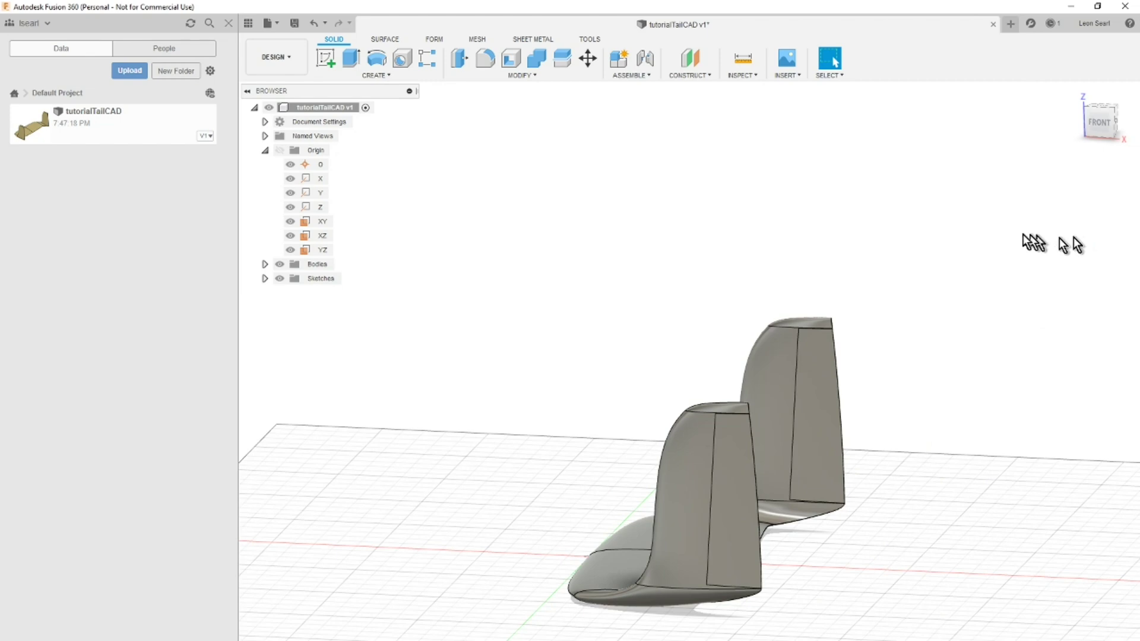
- Expand the Bodies list and hide Body4 and Body5
click(266, 263)
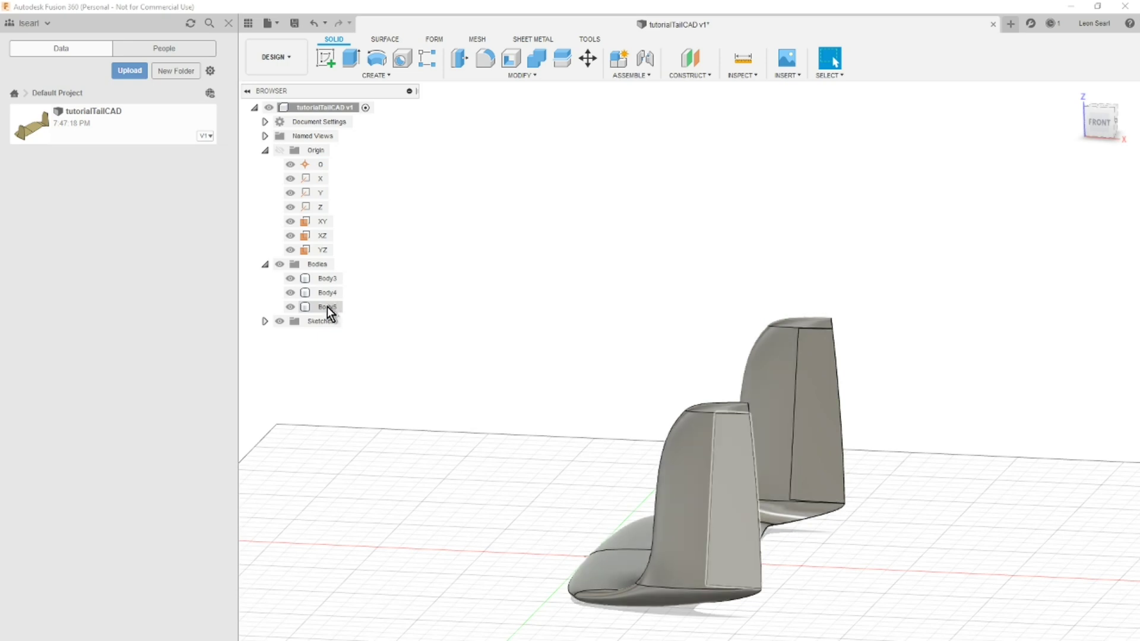
click(295, 292)
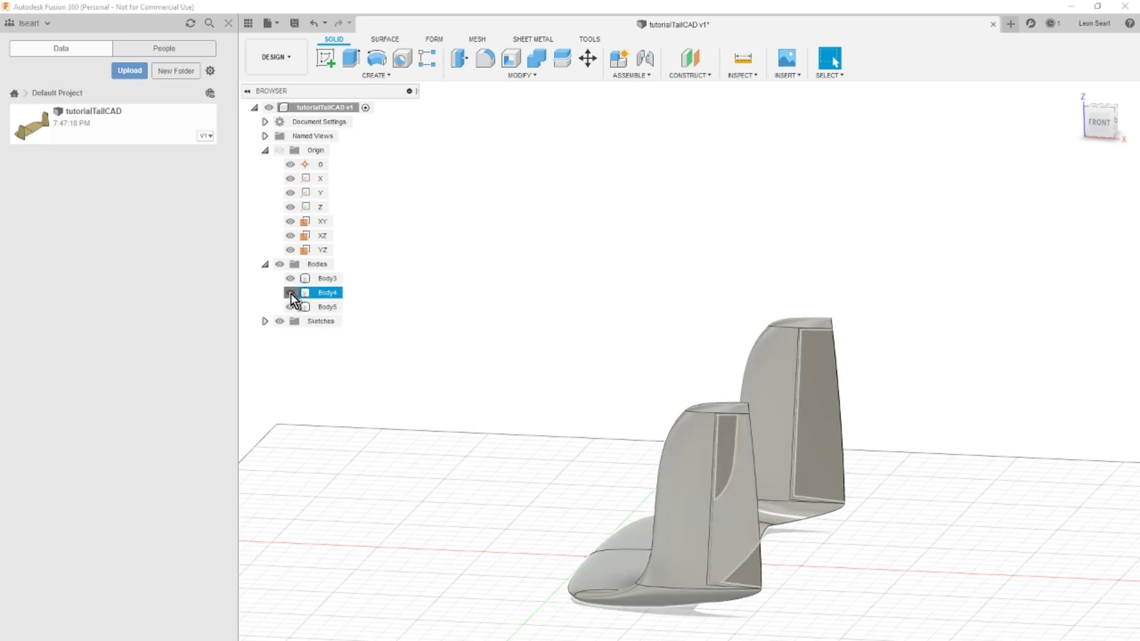
click(291, 293)
click(290, 308)
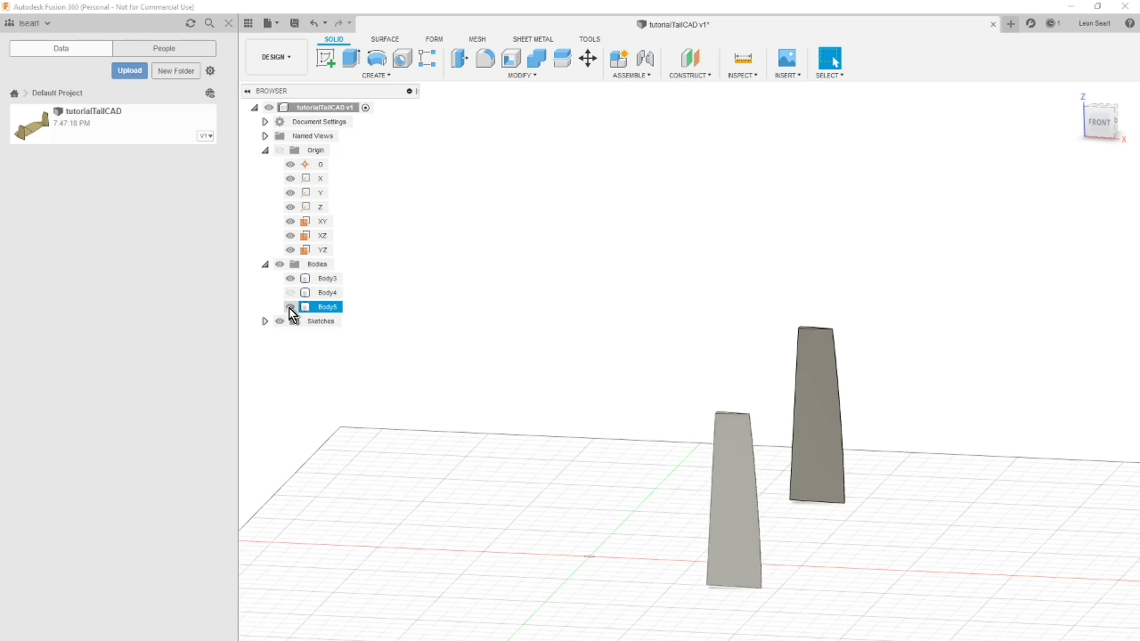
click(290, 307)
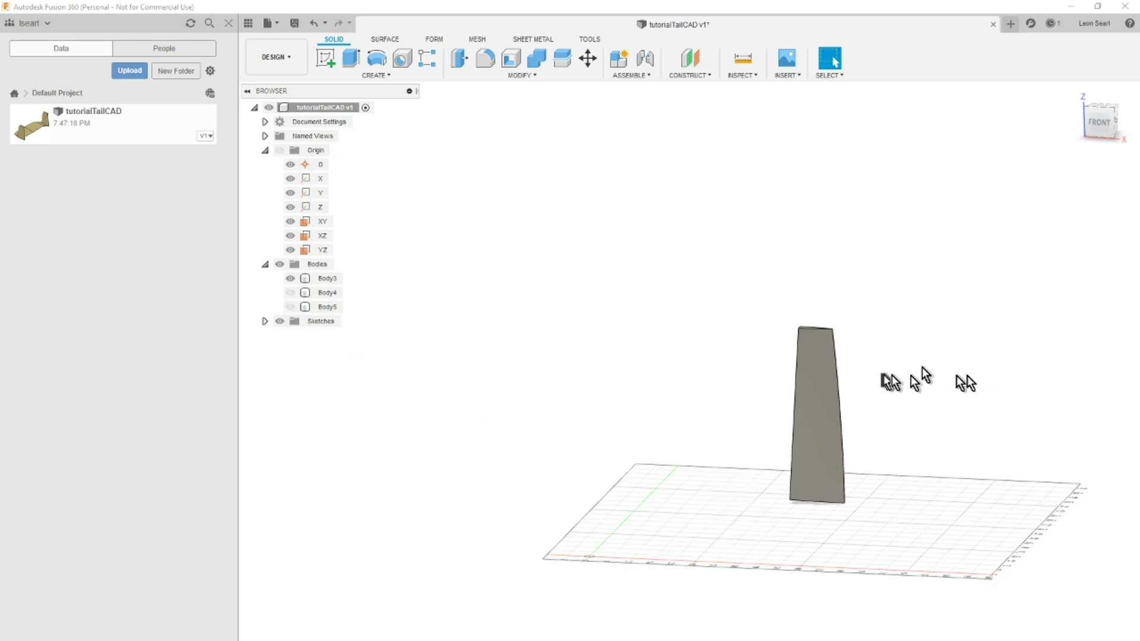
- Select Body3, the remaining rudder section, to inspect it
click(812, 353)
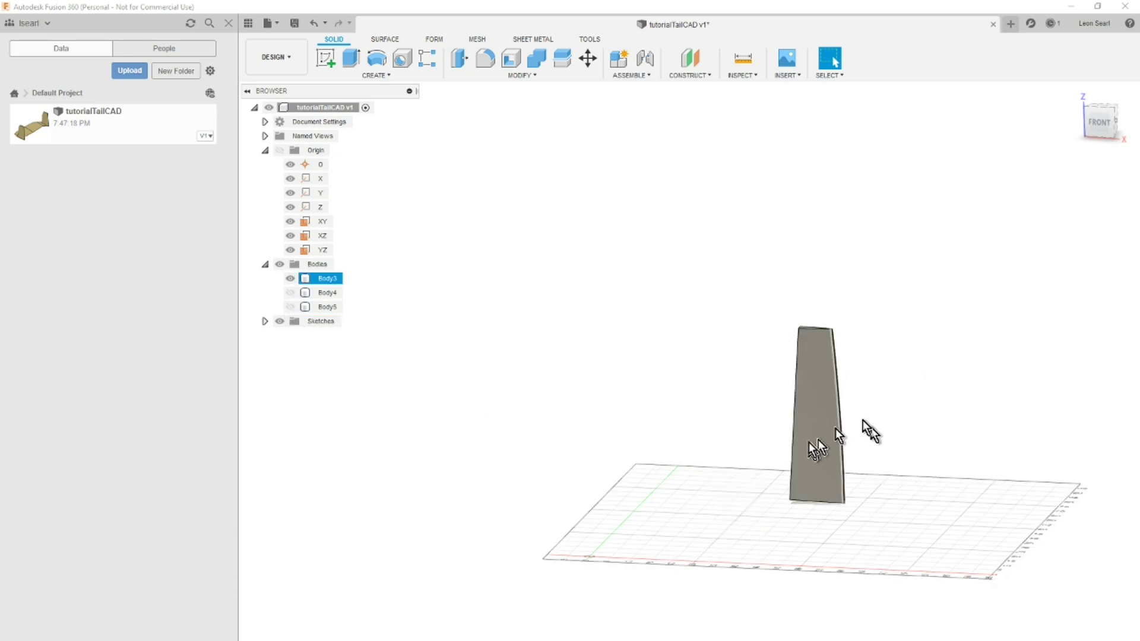
click(778, 372)
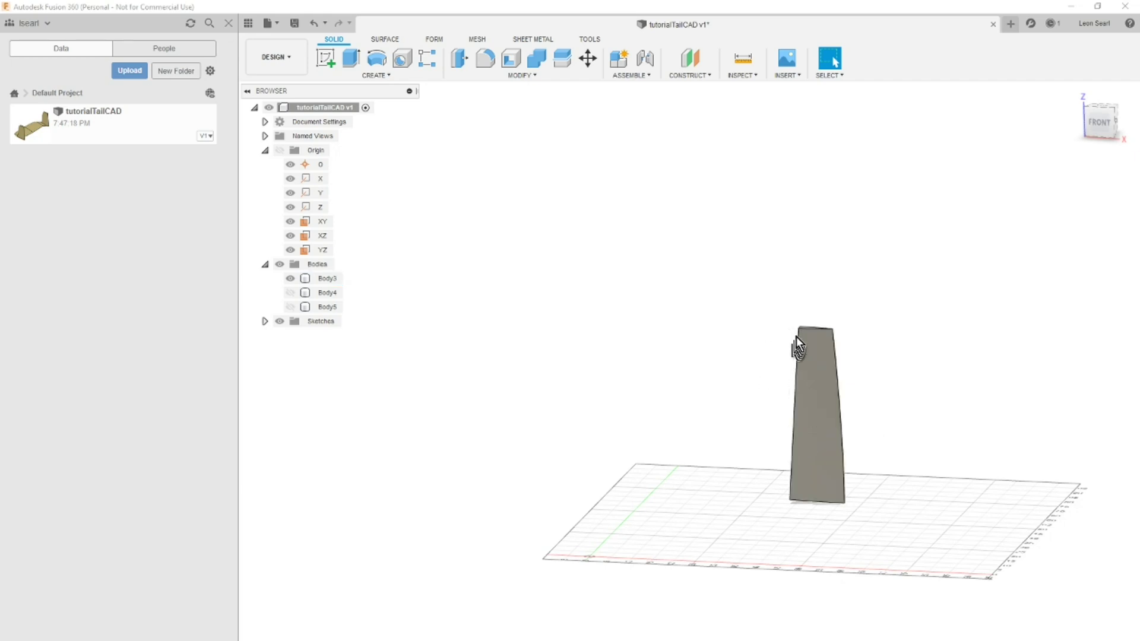
click(799, 380)
click(785, 373)
click(813, 342)
scroll(873, 366, up, 5)
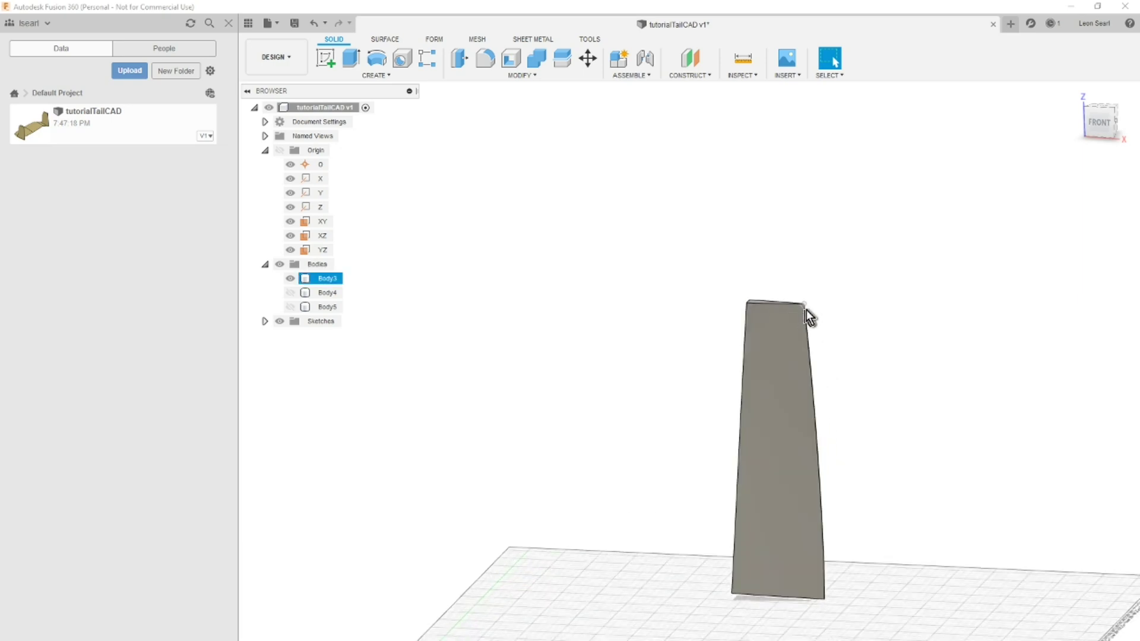
click(861, 543)
scroll(900, 428, up, 2)
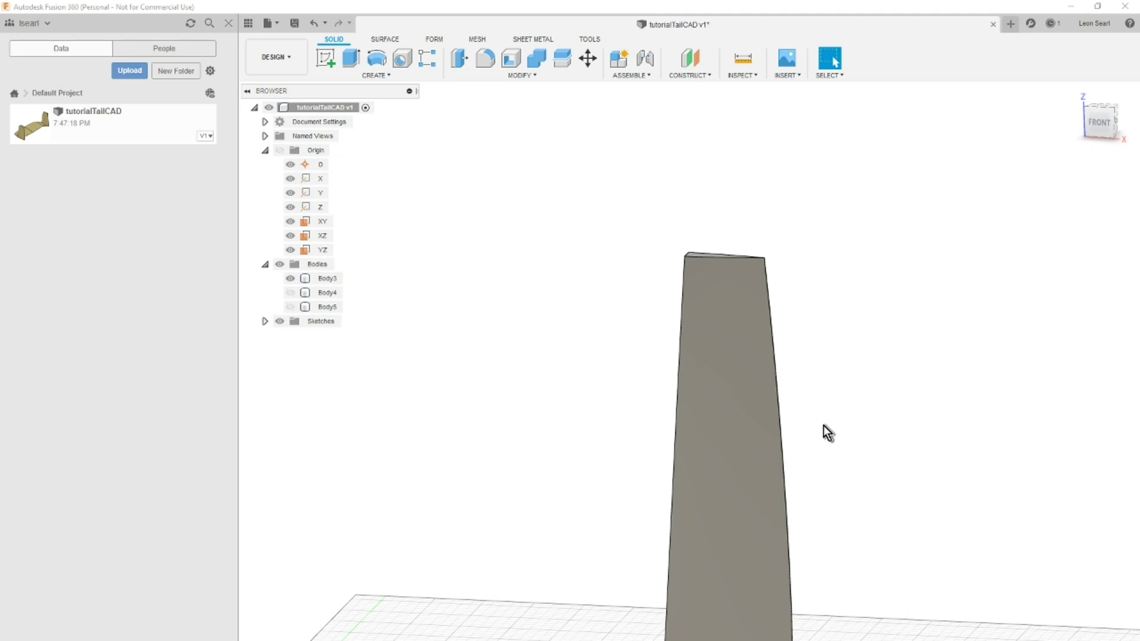
click(734, 293)
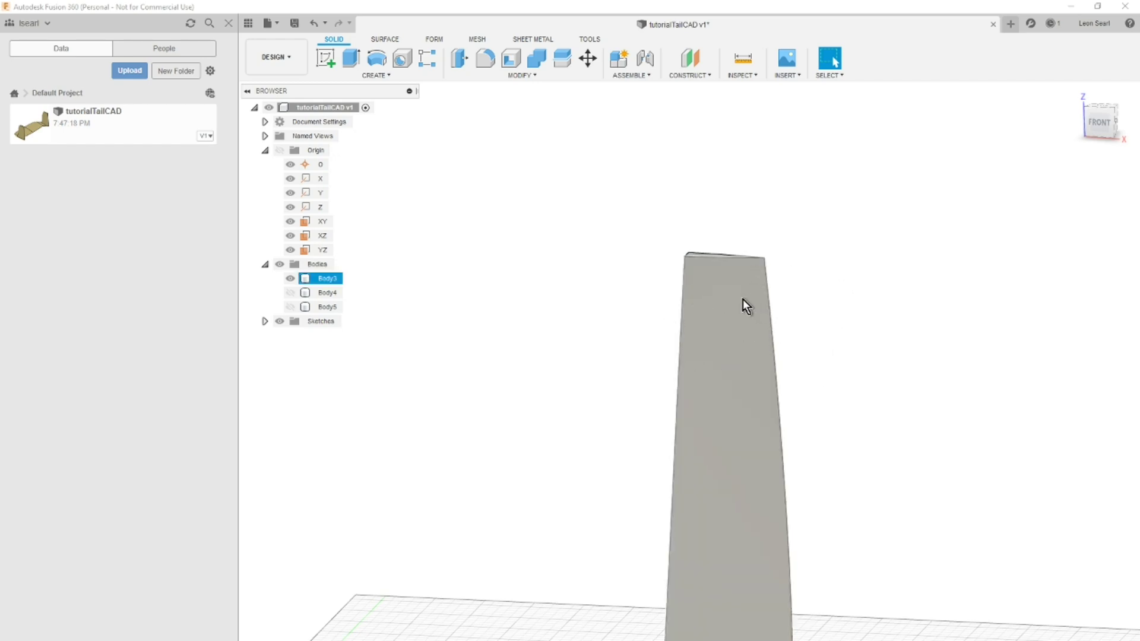
click(682, 252)
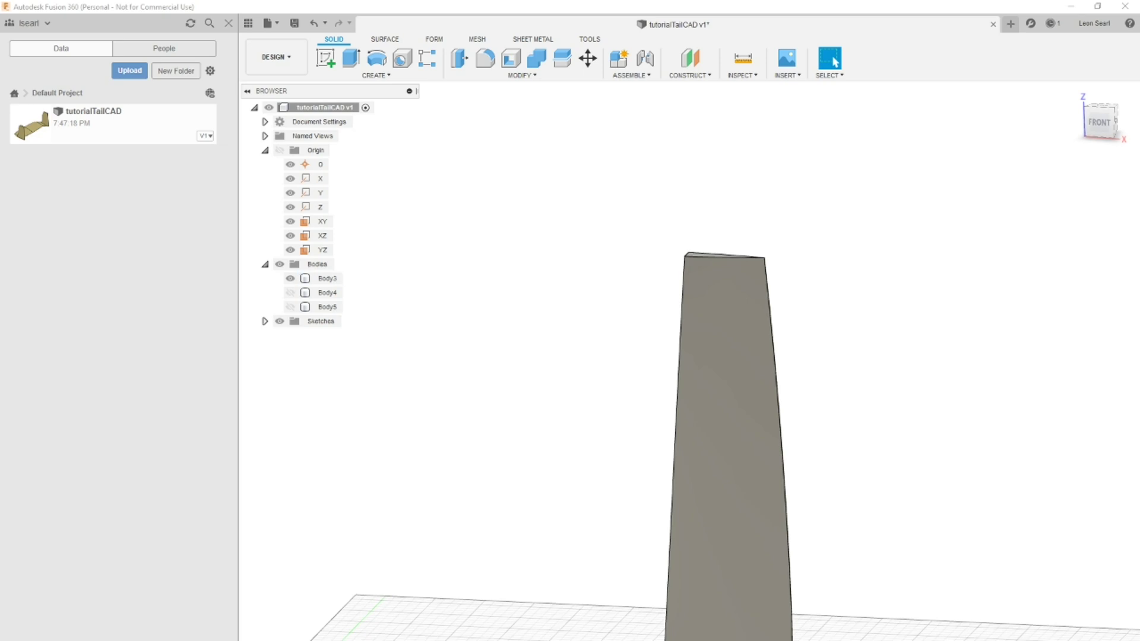
click(327, 278)
key(Escape)
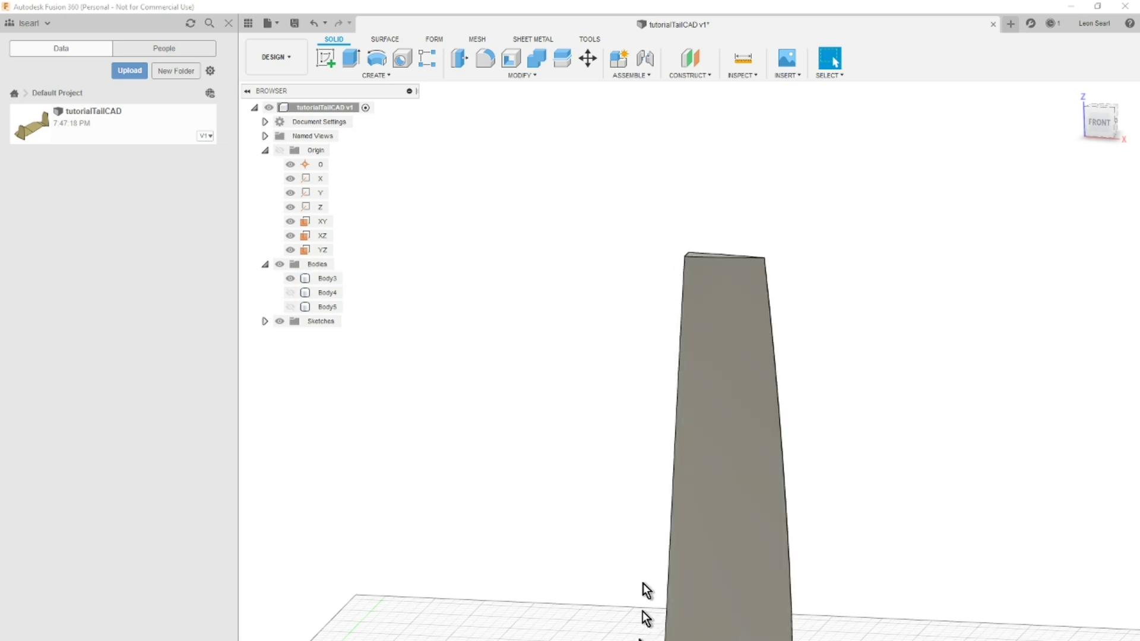